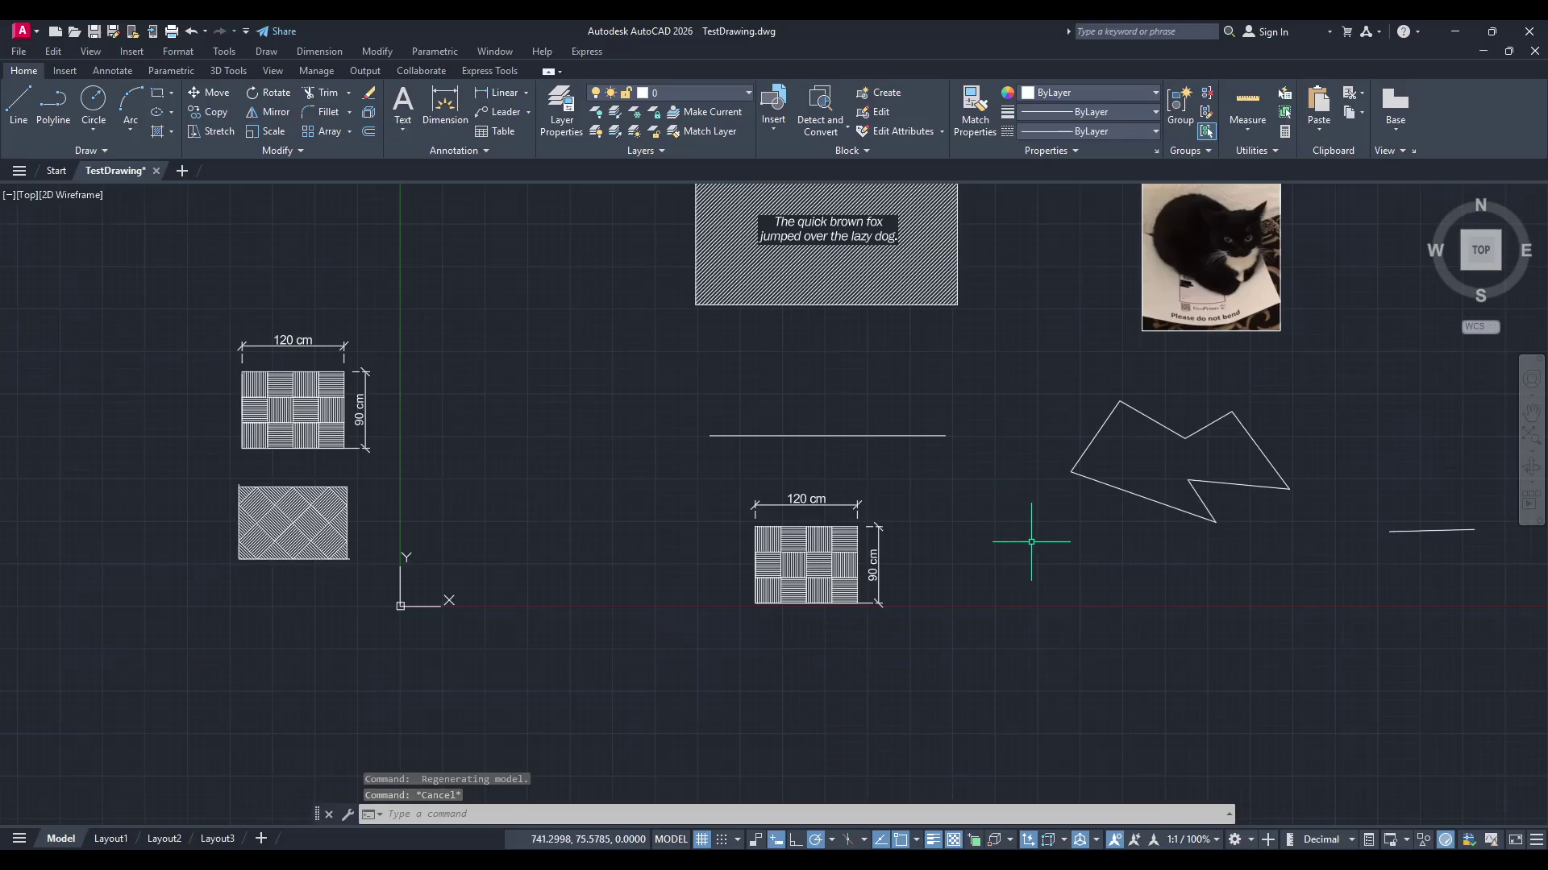
# Step: Run AUDIT on the drawing and choose Yes to fix any errors detected
pyautogui.moveTo(1032, 535); pyautogui.dragTo(951, 538, button='middle')
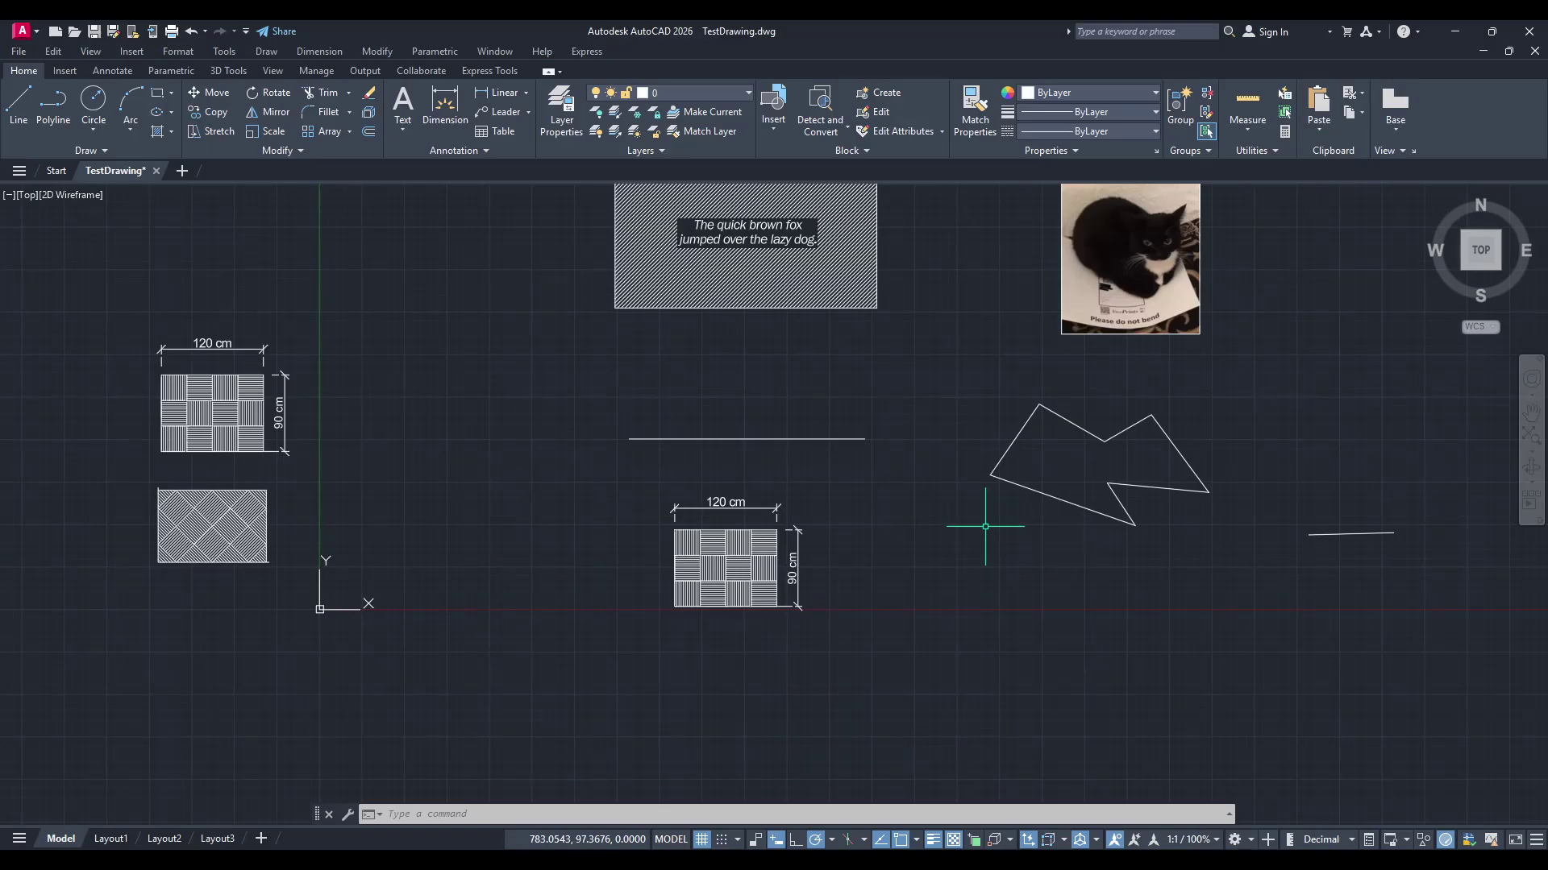
pyautogui.scroll(2, 1013, 559)
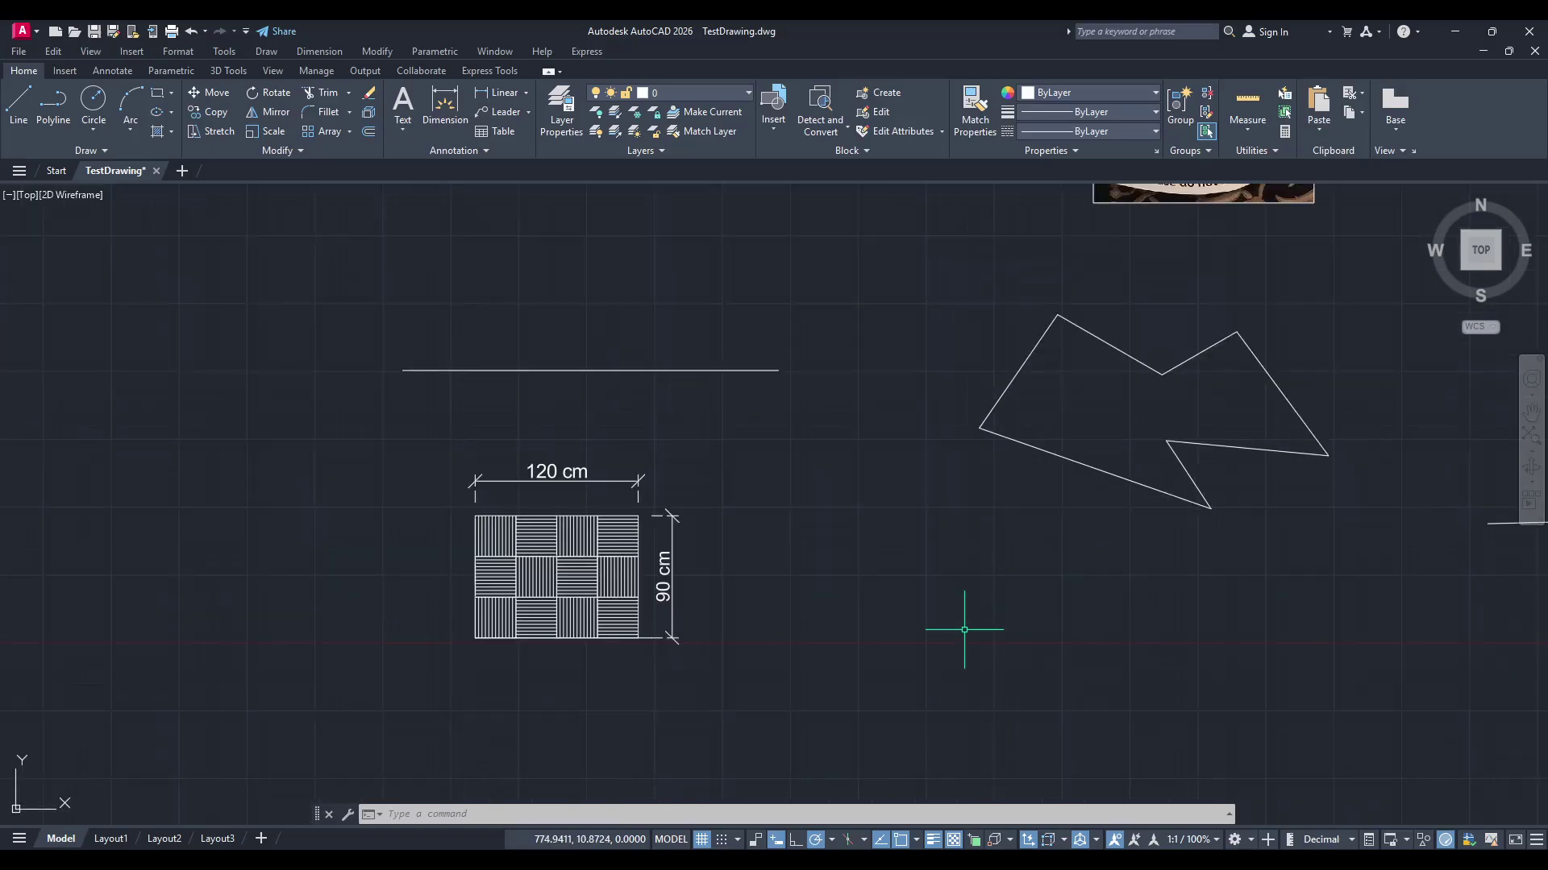
pyautogui.moveTo(967, 621)
pyautogui.mouseDown(button='middle')
pyautogui.moveTo(954, 556)
pyautogui.moveTo(786, 525)
pyautogui.mouseUp(button='middle')
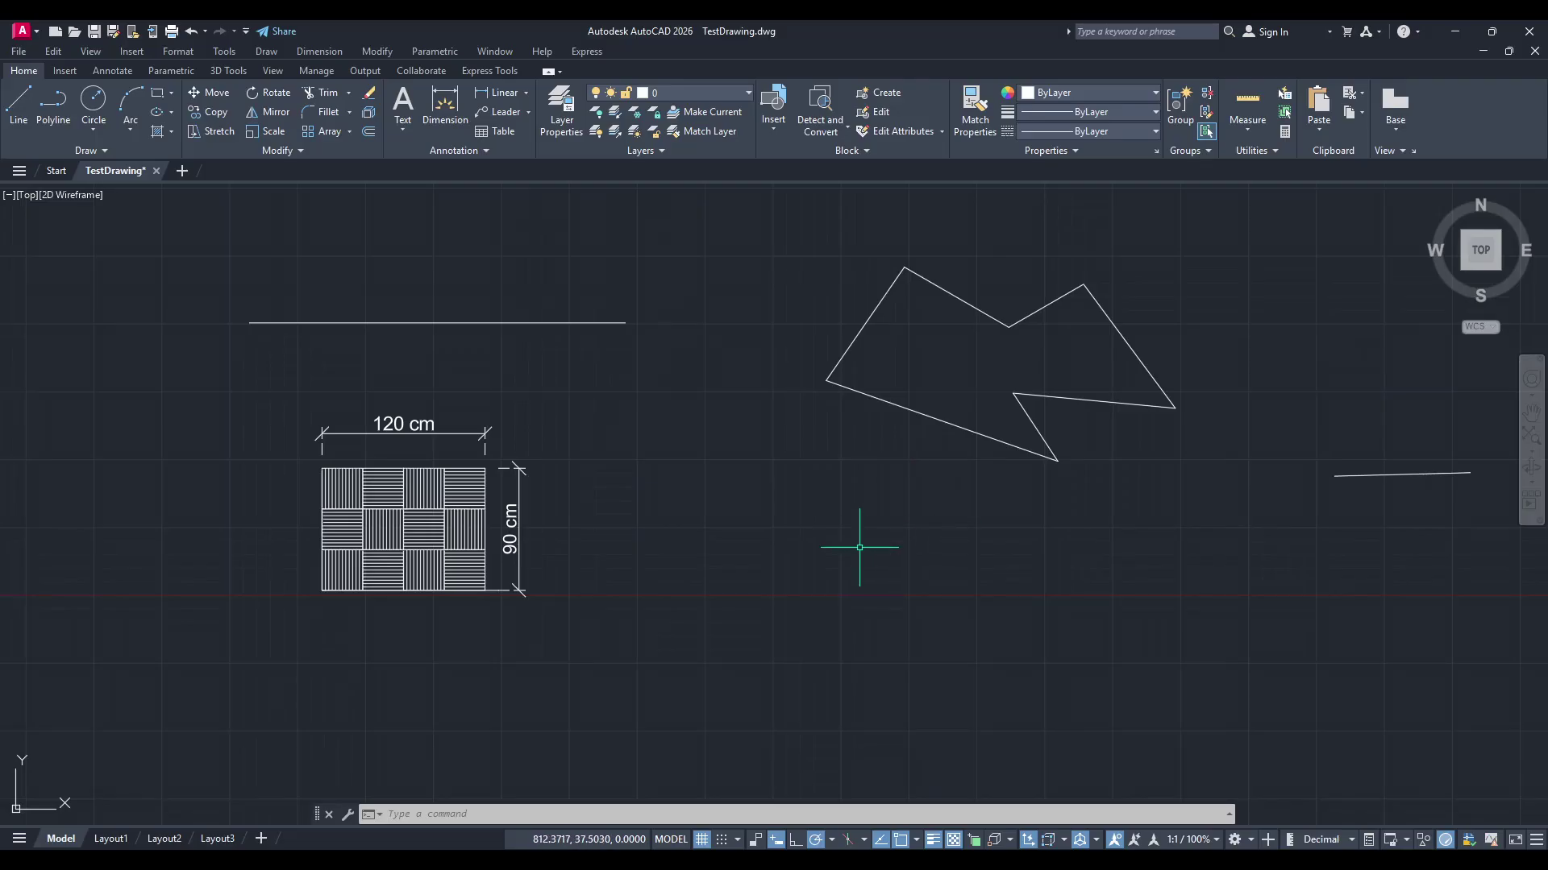
pyautogui.write('a')
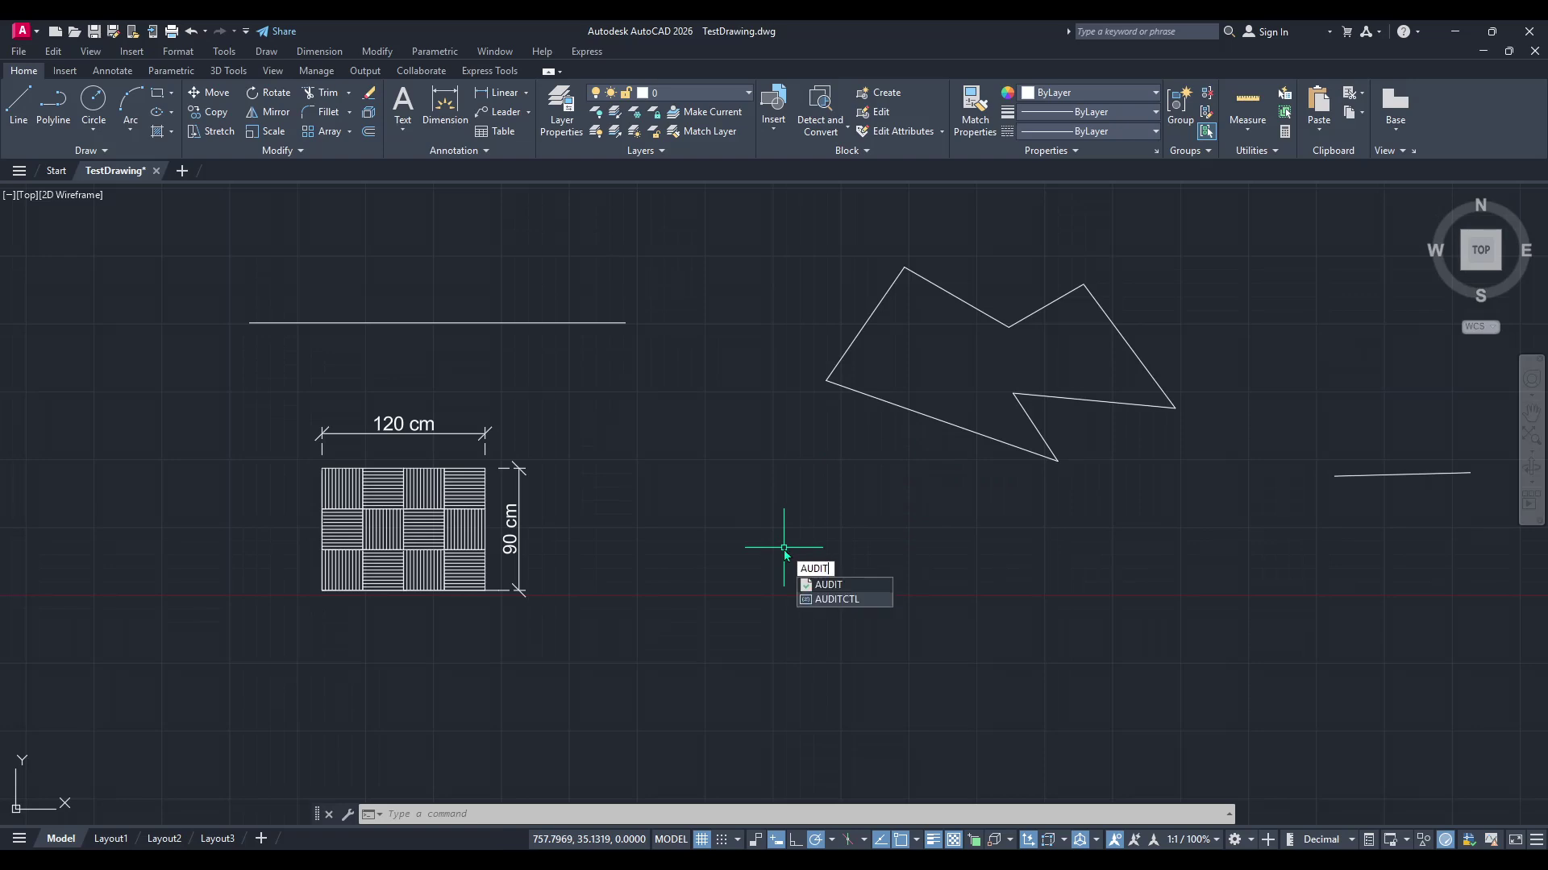
pyautogui.press('Return')
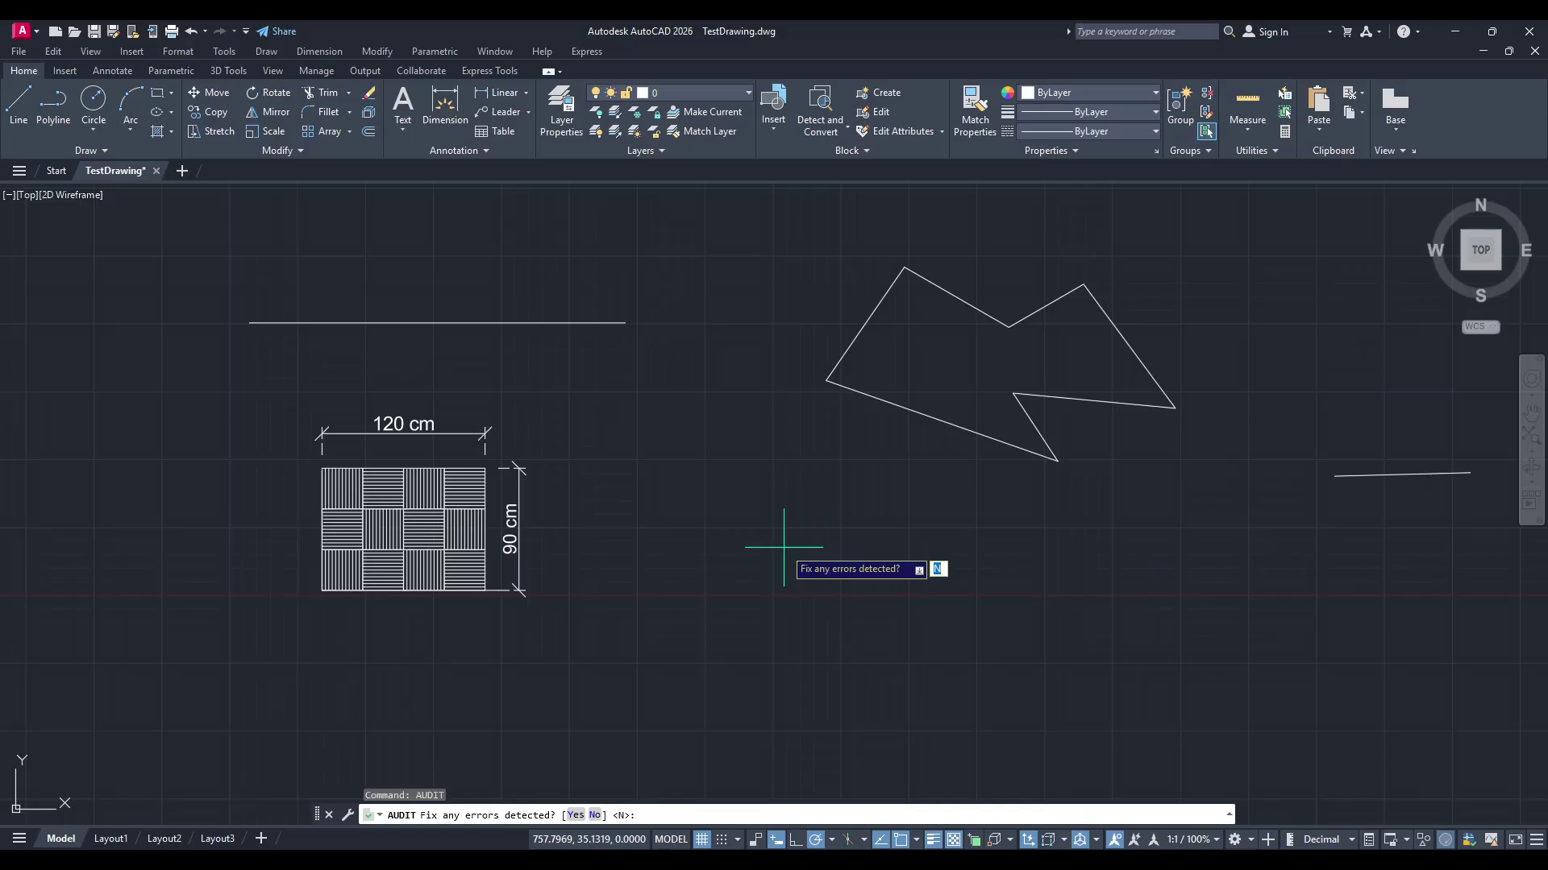
pyautogui.write('y')
pyautogui.press('Return')
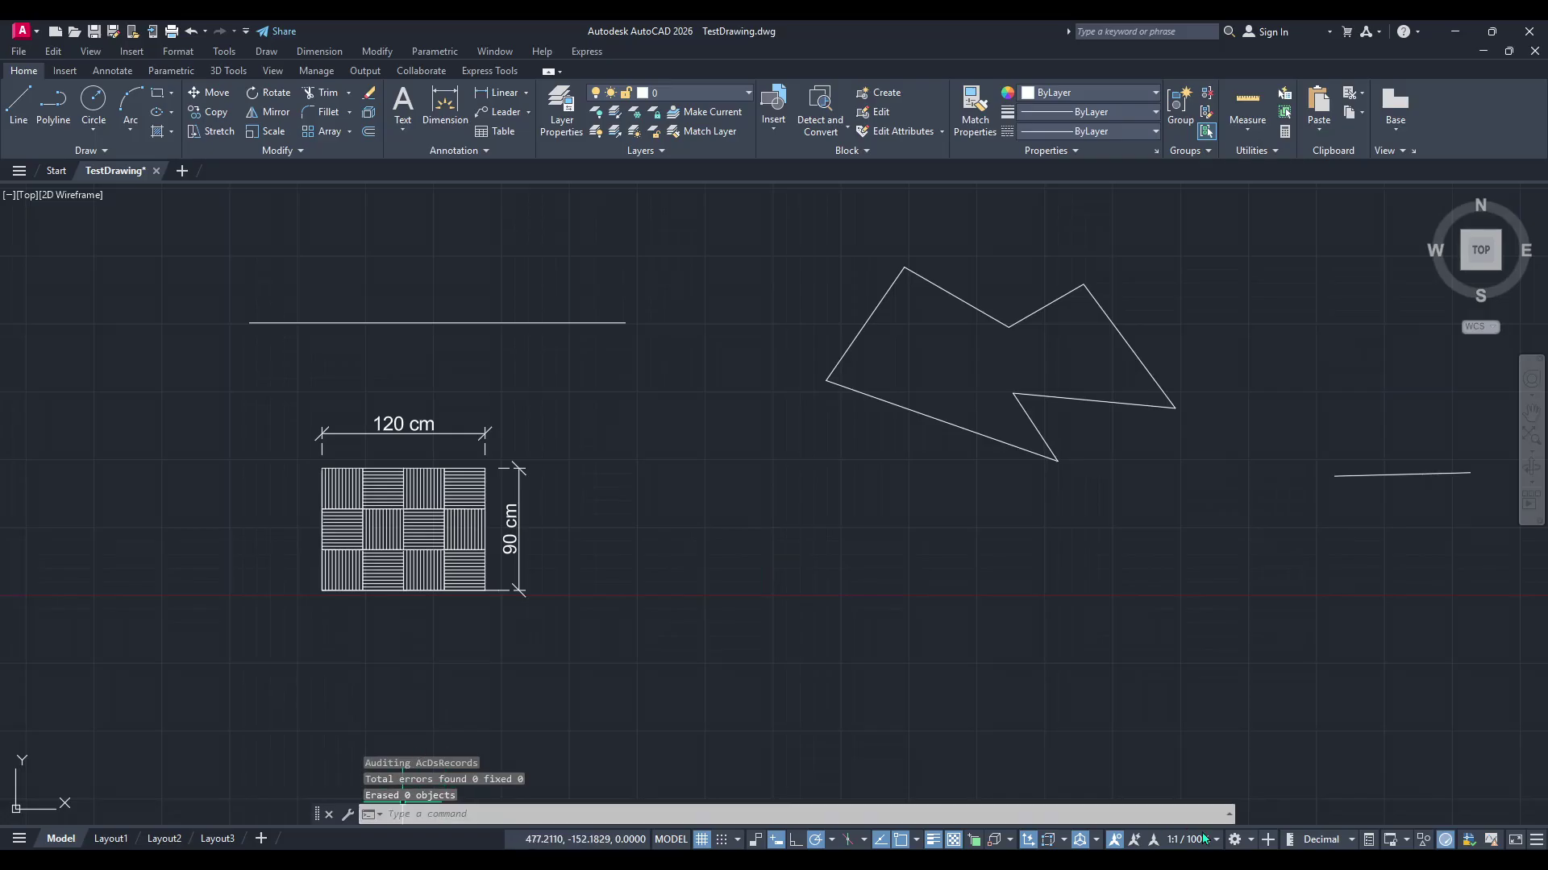
# Step: Examine the full audit report in the expanded command history, and close it
pyautogui.click(1228, 818)
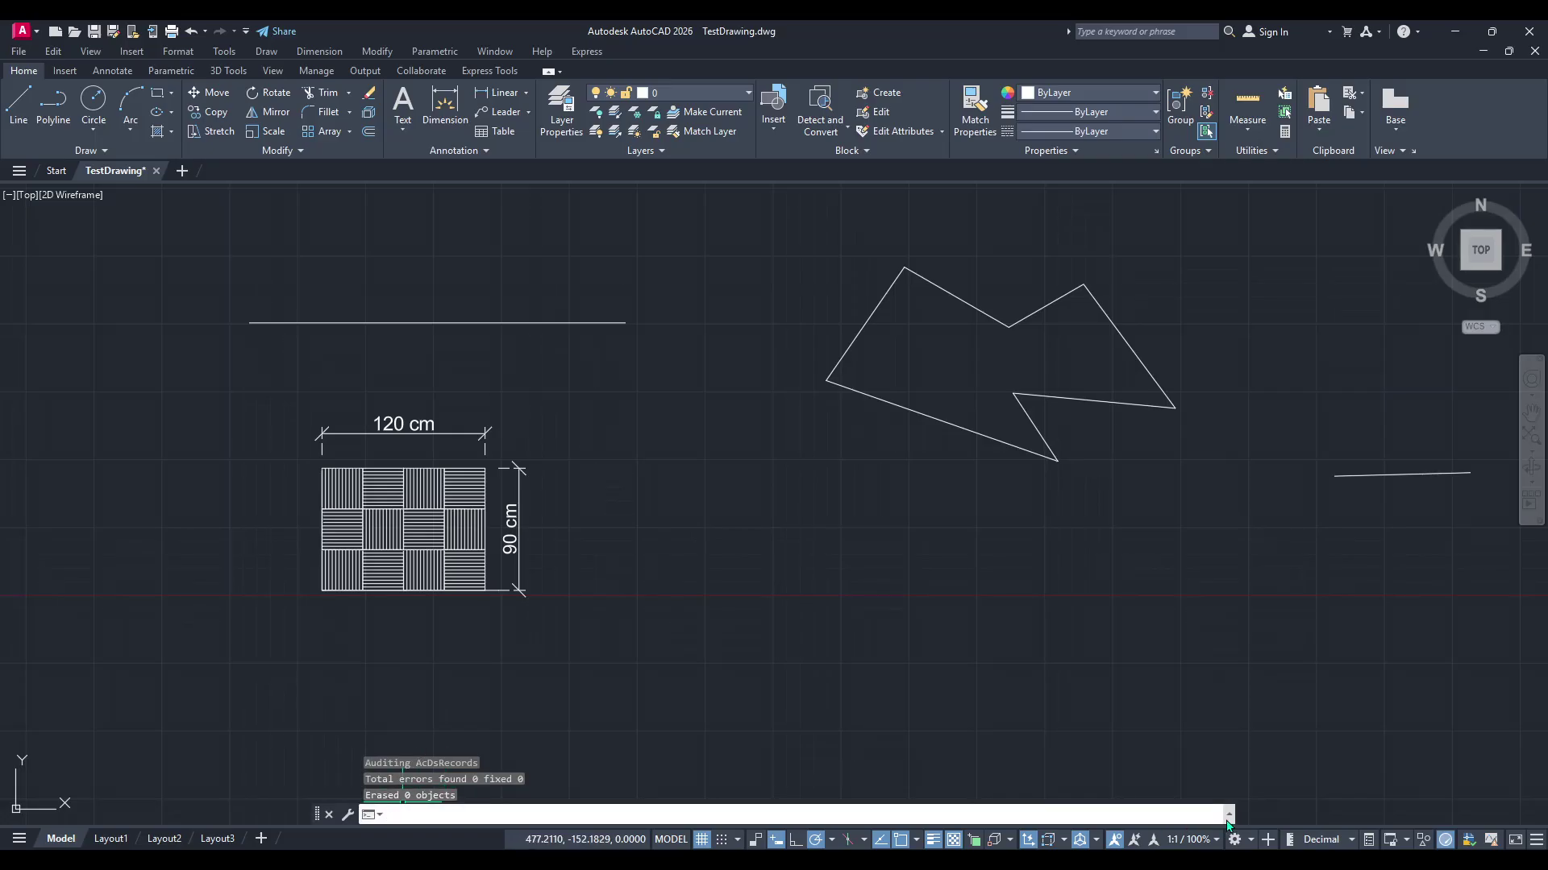
pyautogui.click(1227, 816)
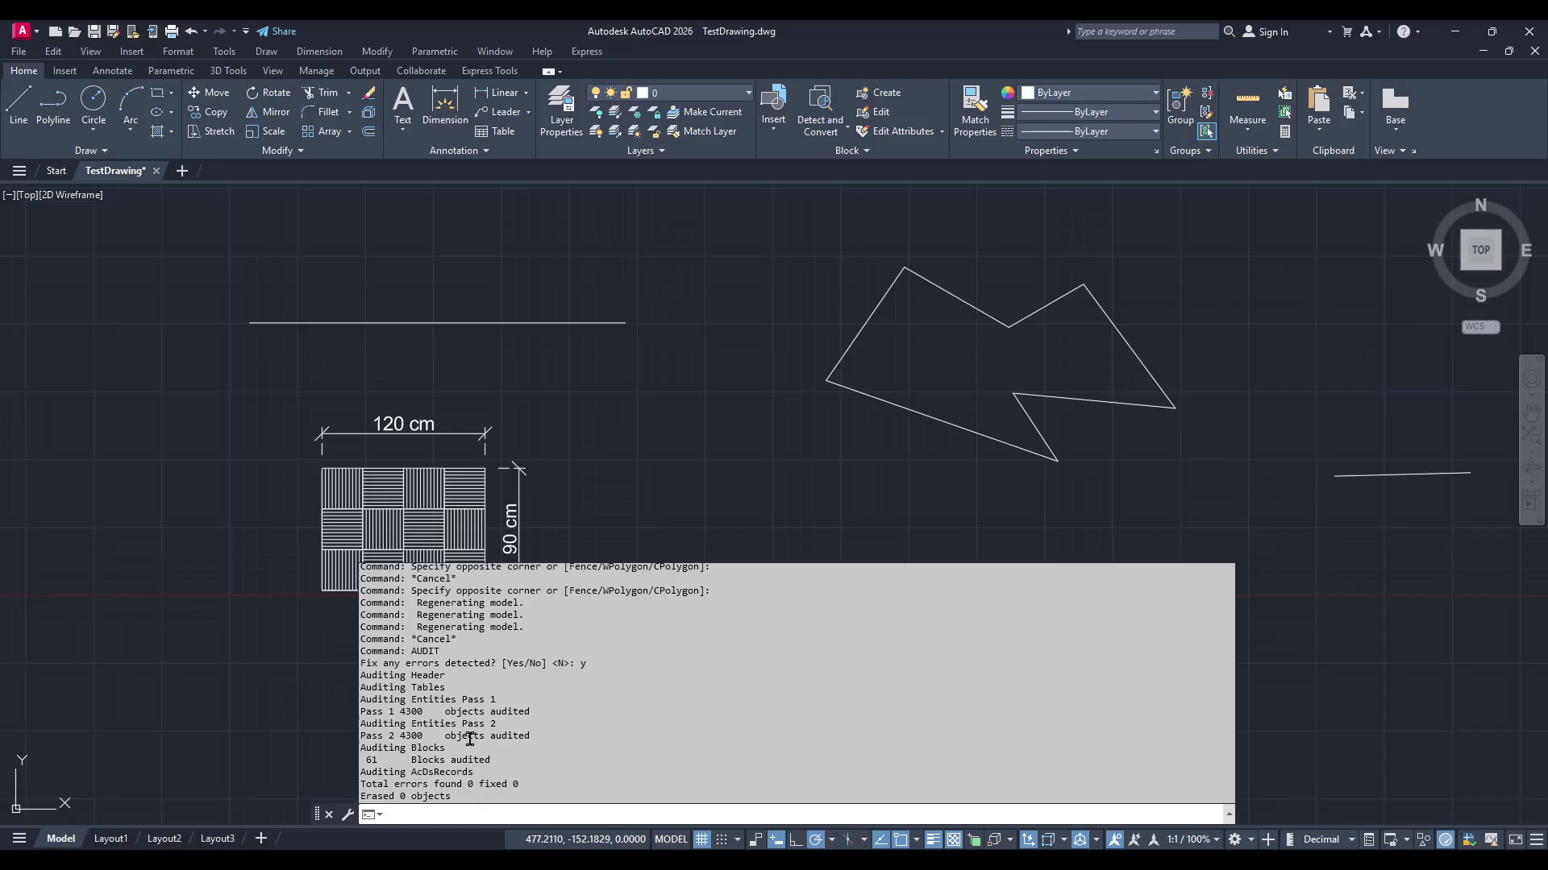
pyautogui.press('Escape')
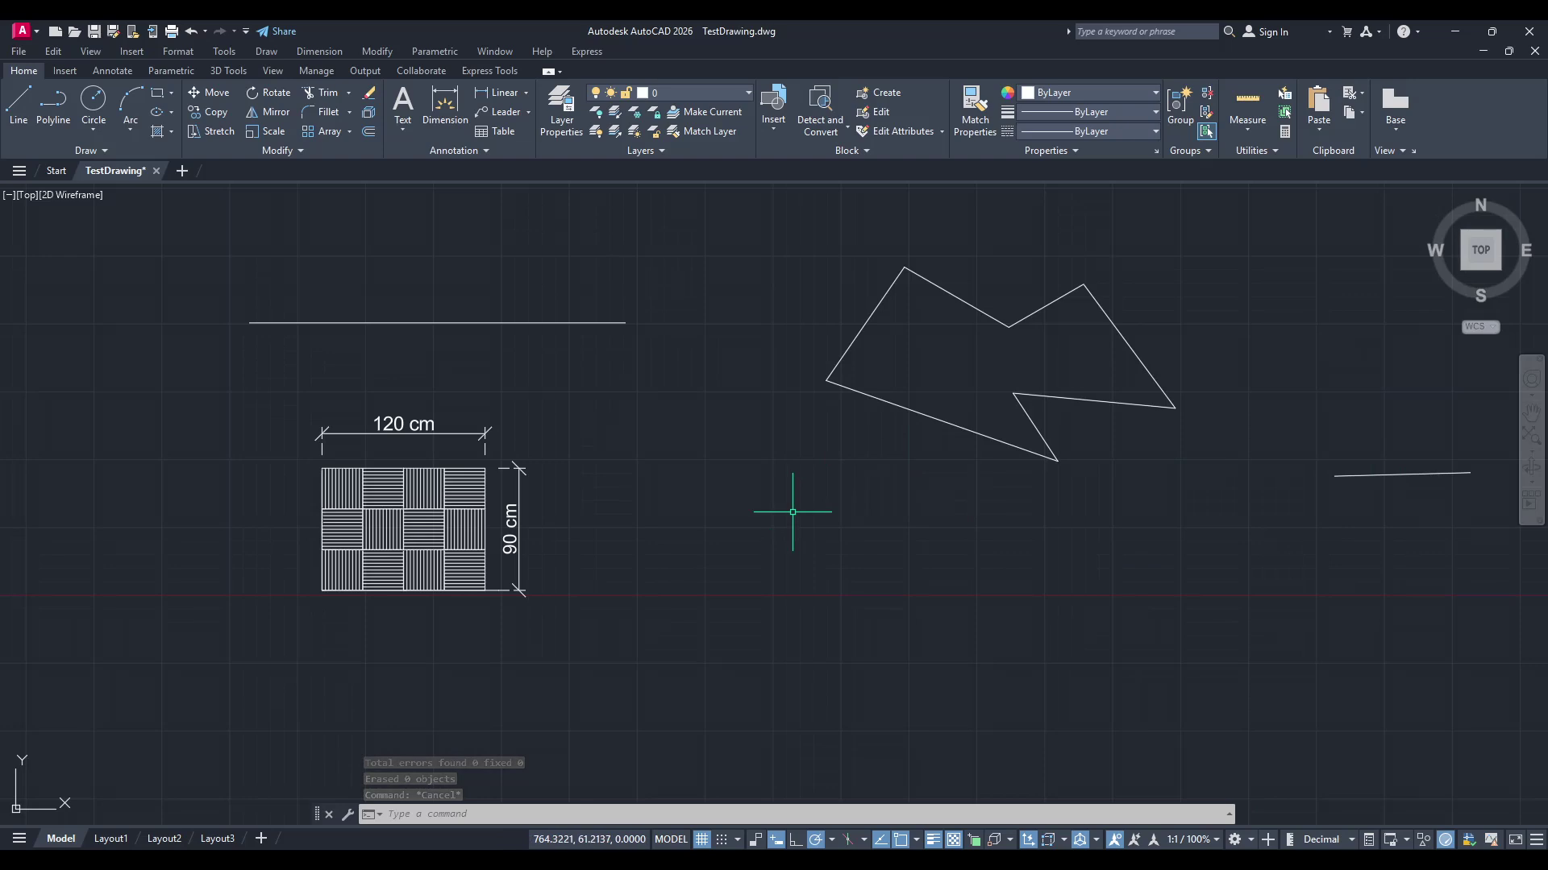
# Step: Try to purge unused Regapps with the -PURGE command for all names, verifying each one, and cancel at the first registered application
pyautogui.write('-pu')
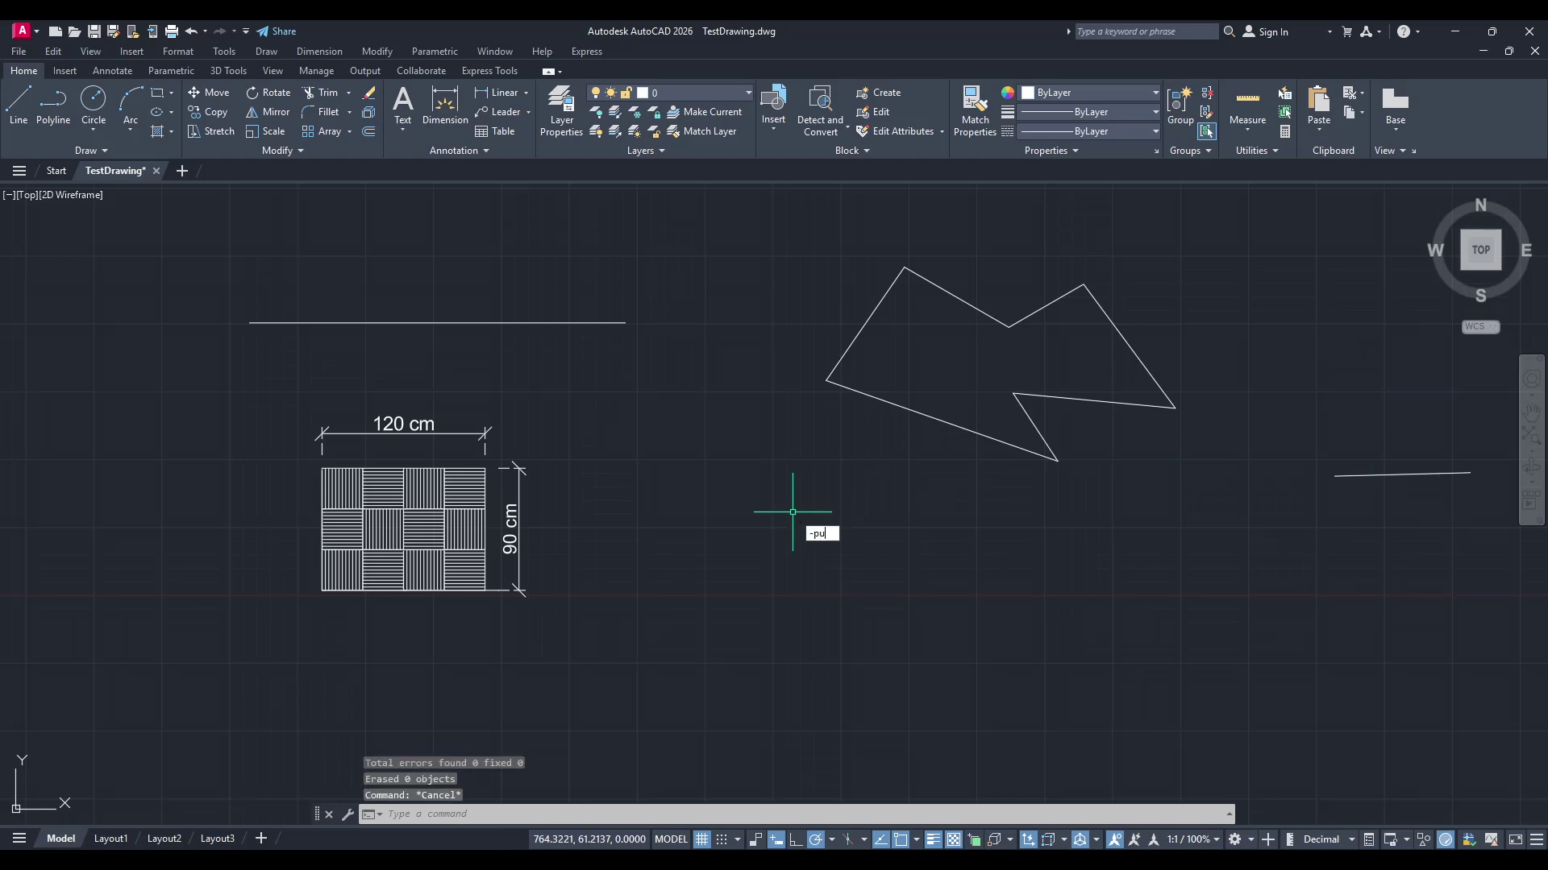
pyautogui.write('rge')
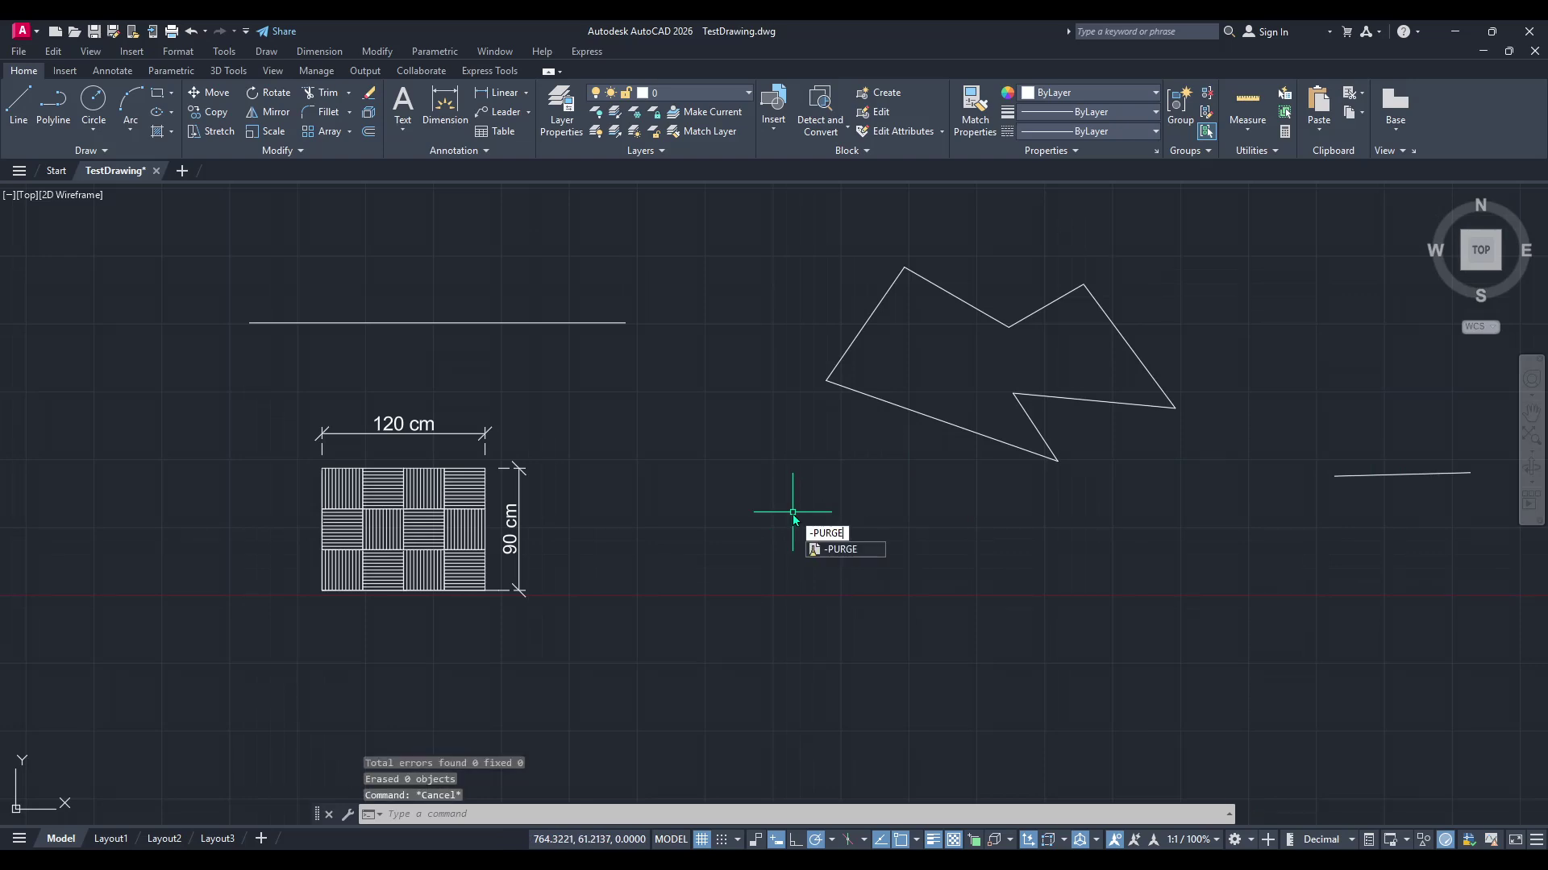
pyautogui.press('Return')
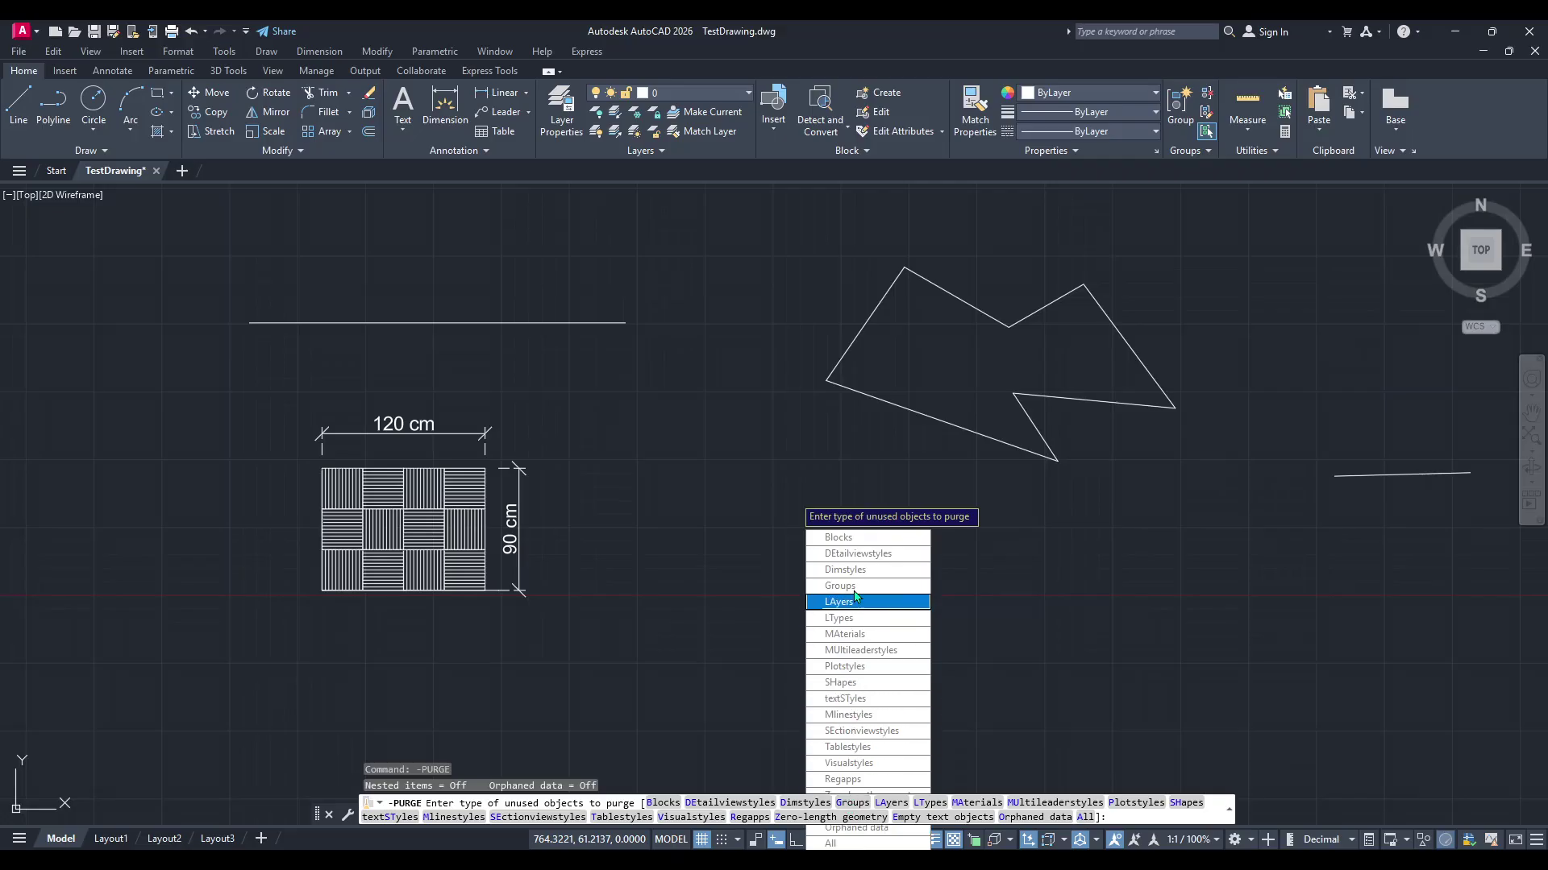
pyautogui.click(856, 780)
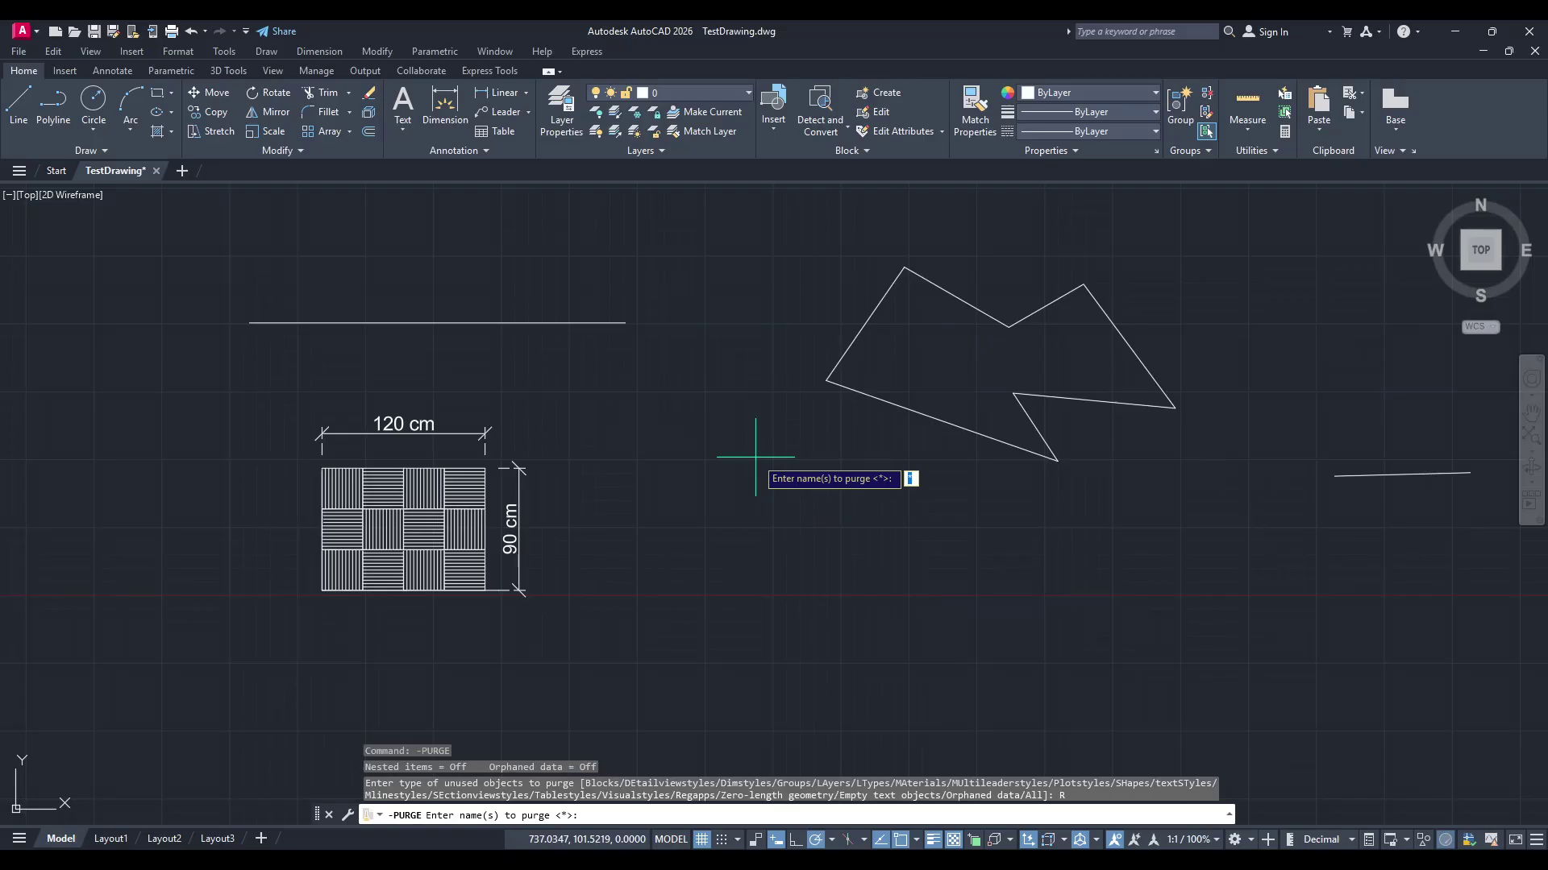
pyautogui.press('Return')
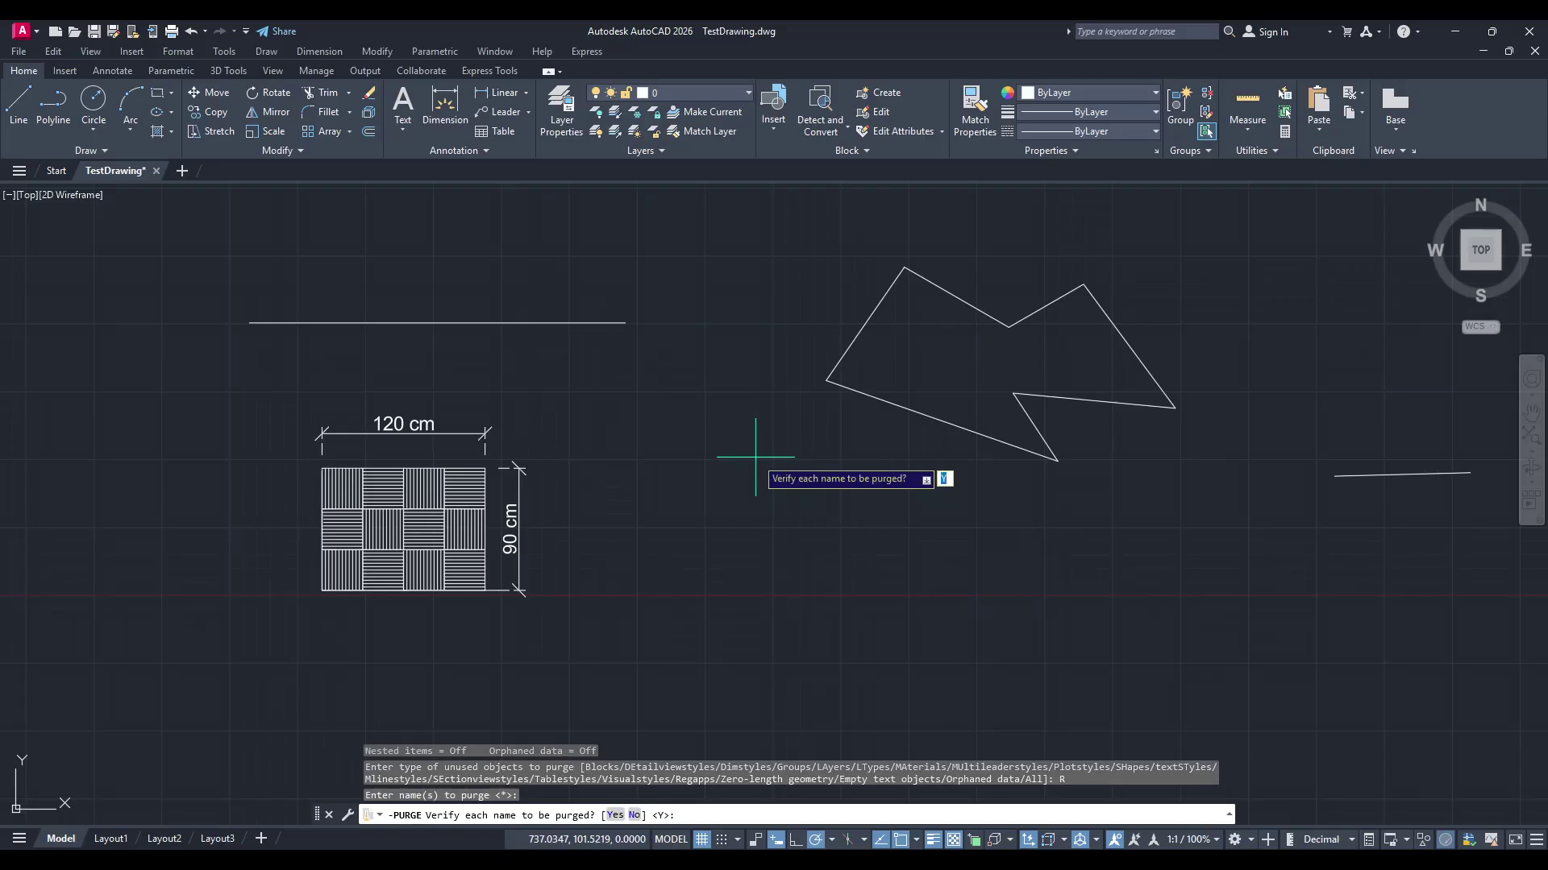
pyautogui.press('Return')
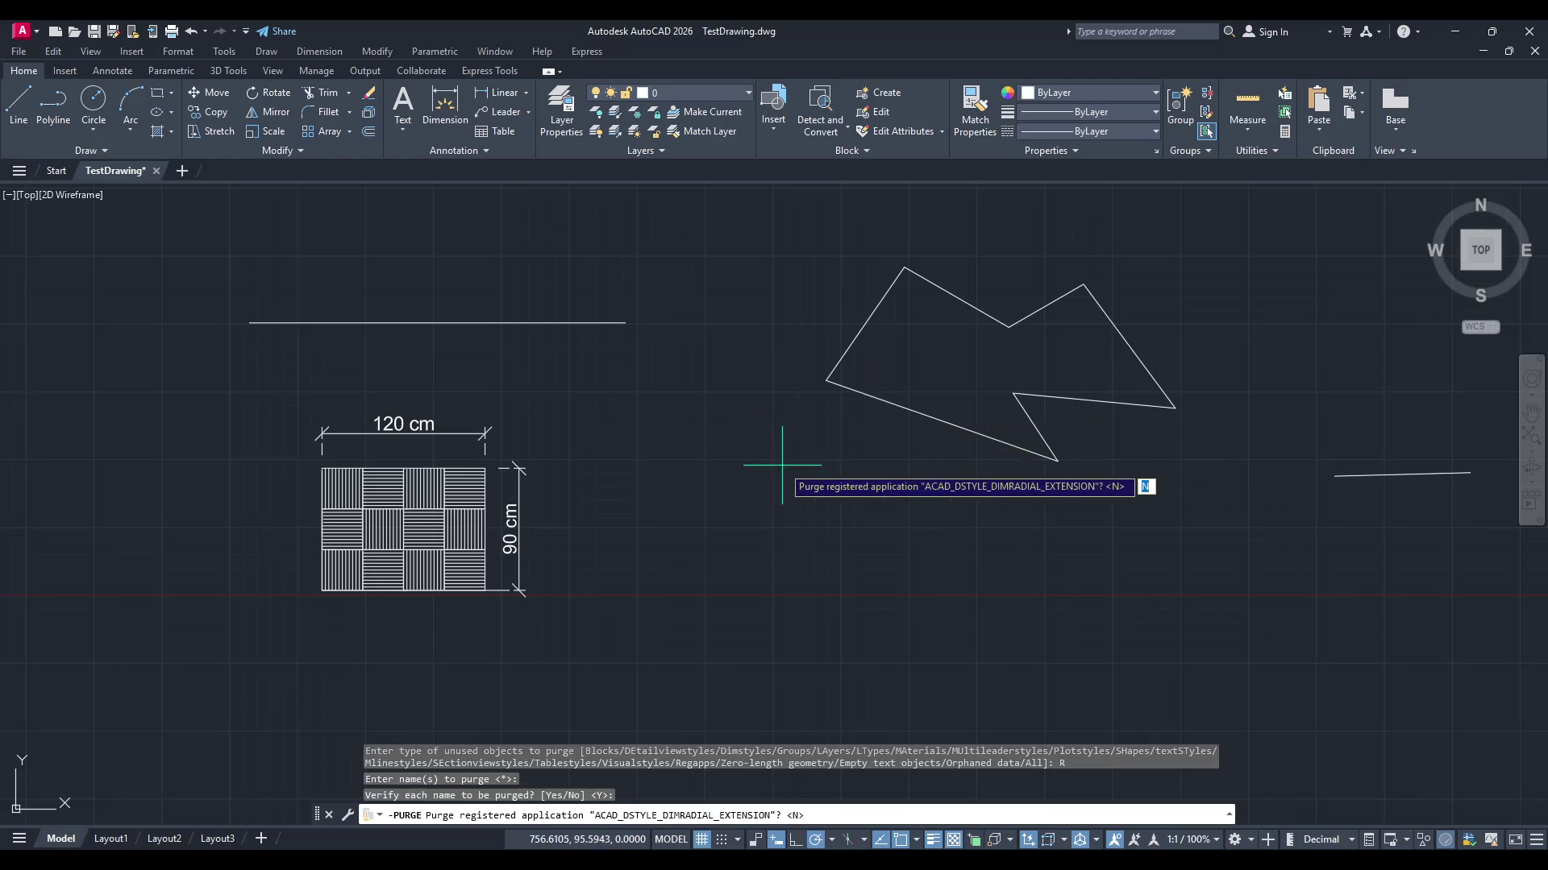
pyautogui.press('Escape')
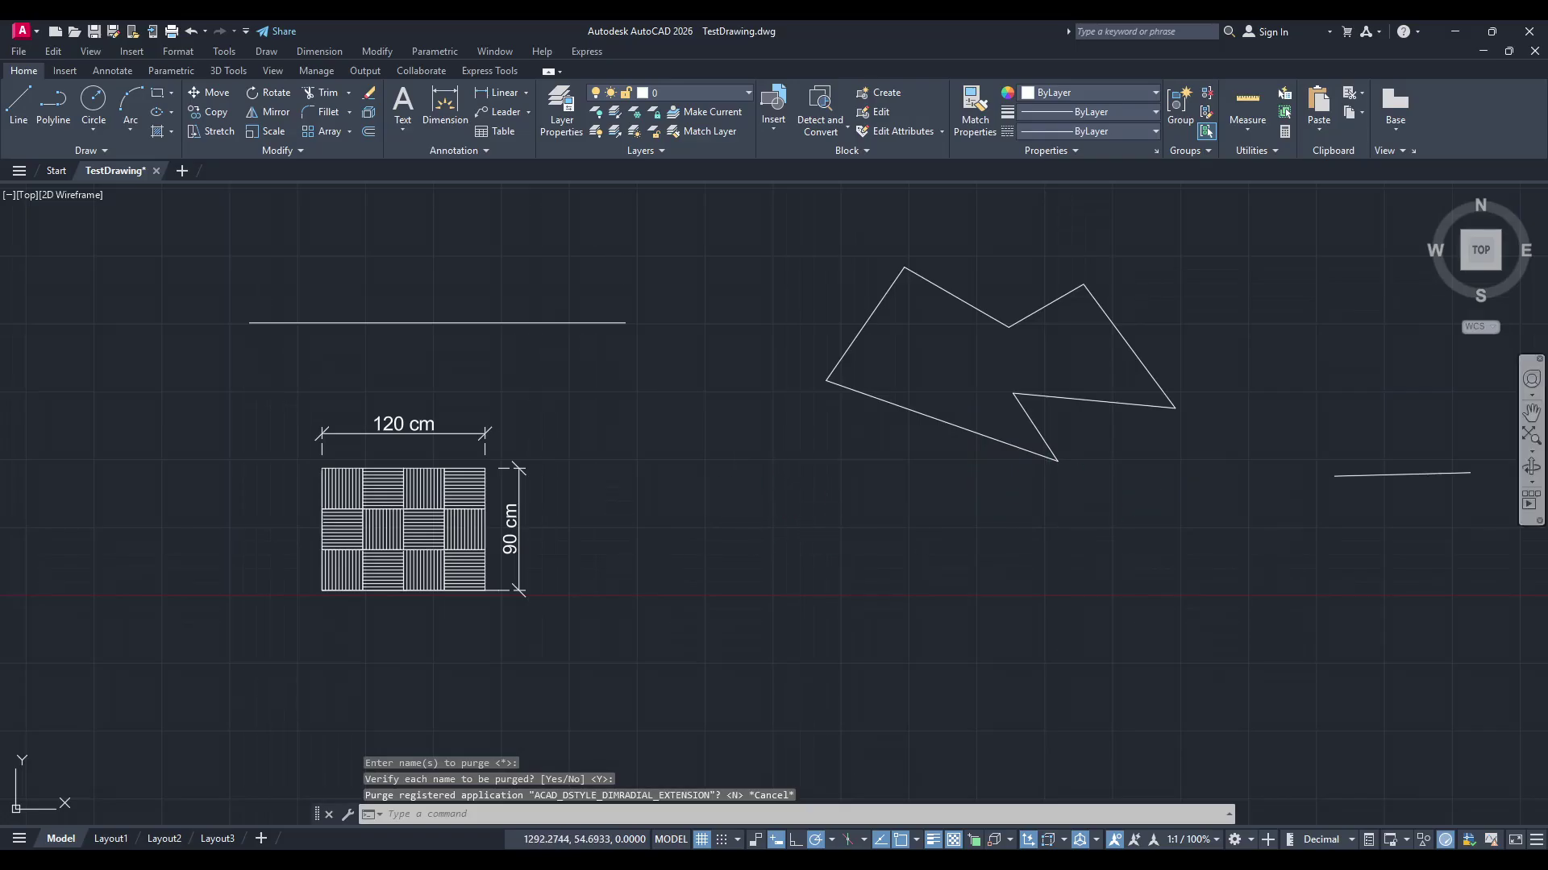
# Step: Run OVERKILL on all objects in the drawing to bring up the Delete Duplicate Objects settings, and cancel without deleting anything
pyautogui.scroll(-3, 978, 420)
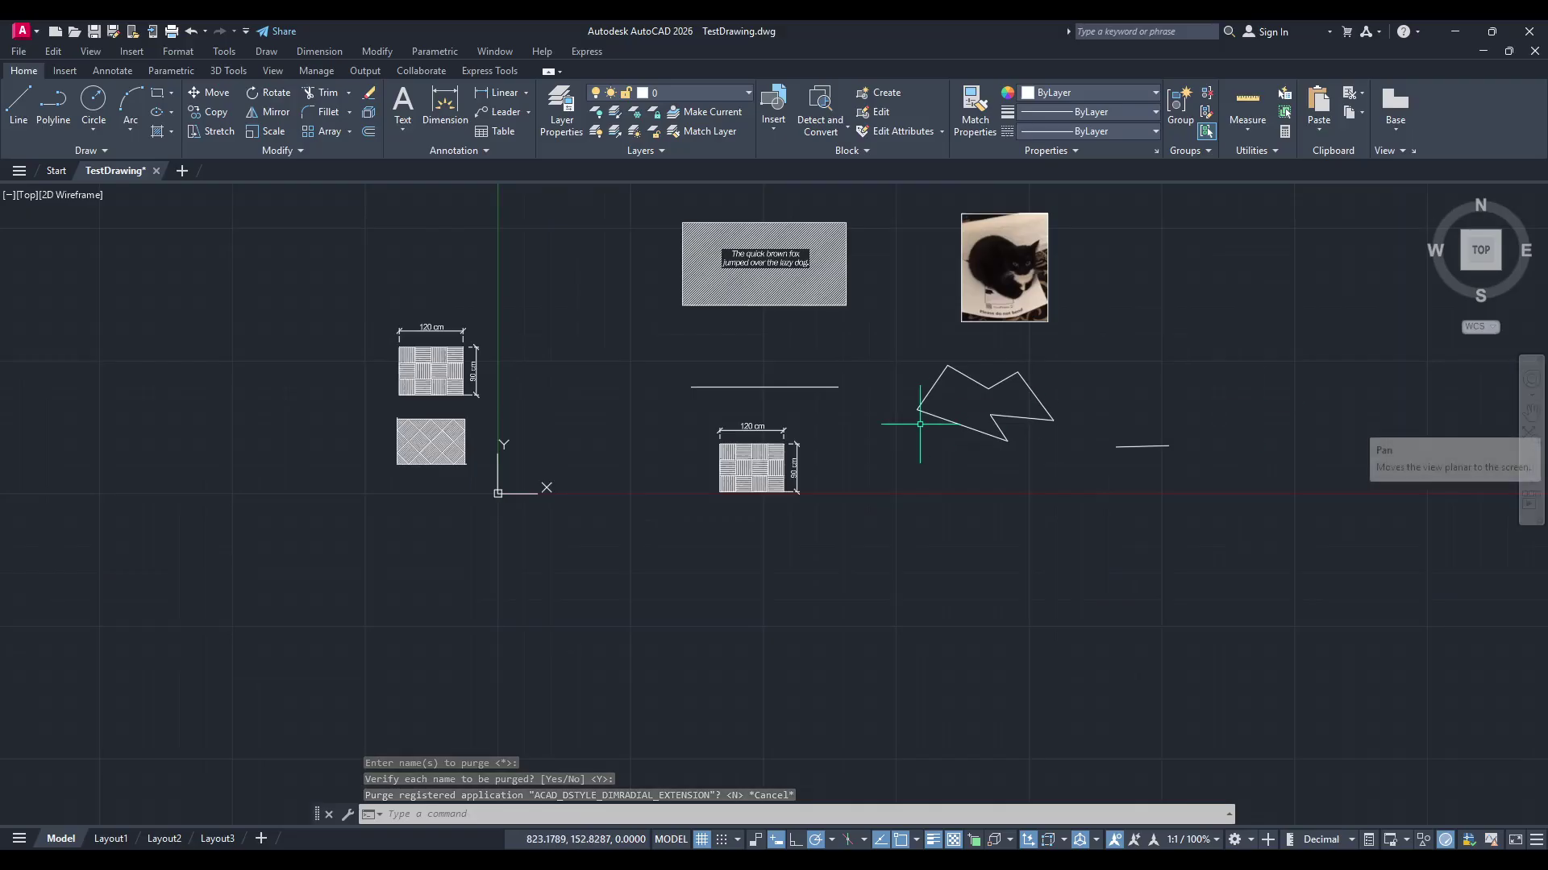
pyautogui.scroll(4, 959, 448)
pyautogui.moveTo(743, 443)
pyautogui.mouseDown(button='middle')
pyautogui.moveTo(798, 473)
pyautogui.moveTo(857, 477)
pyautogui.moveTo(822, 491)
pyautogui.moveTo(781, 467)
pyautogui.mouseUp(button='middle')
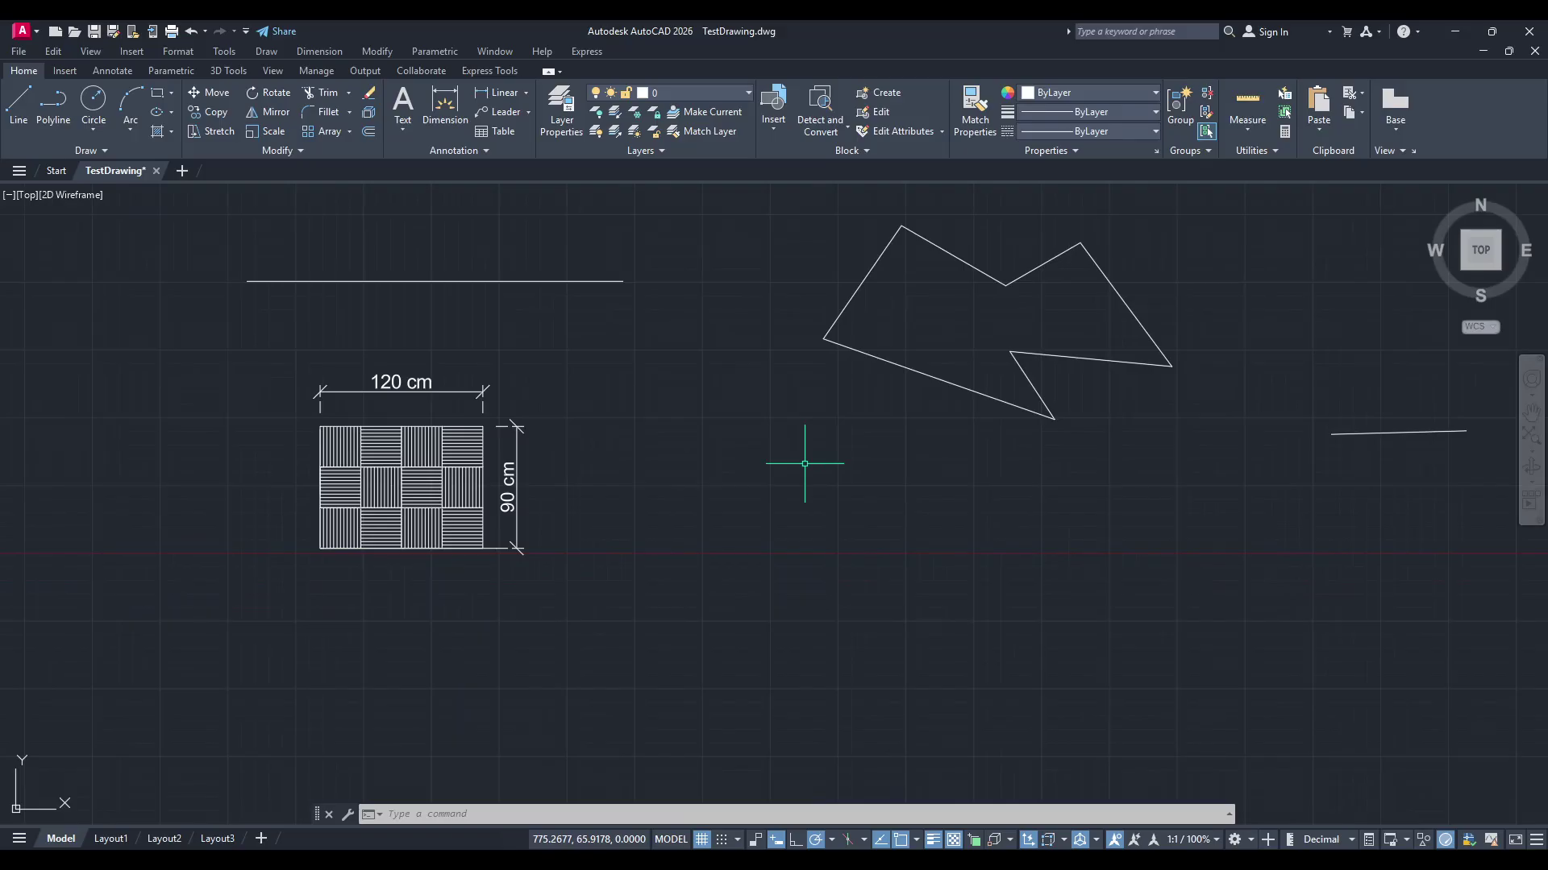
pyautogui.write('OVERKILL')
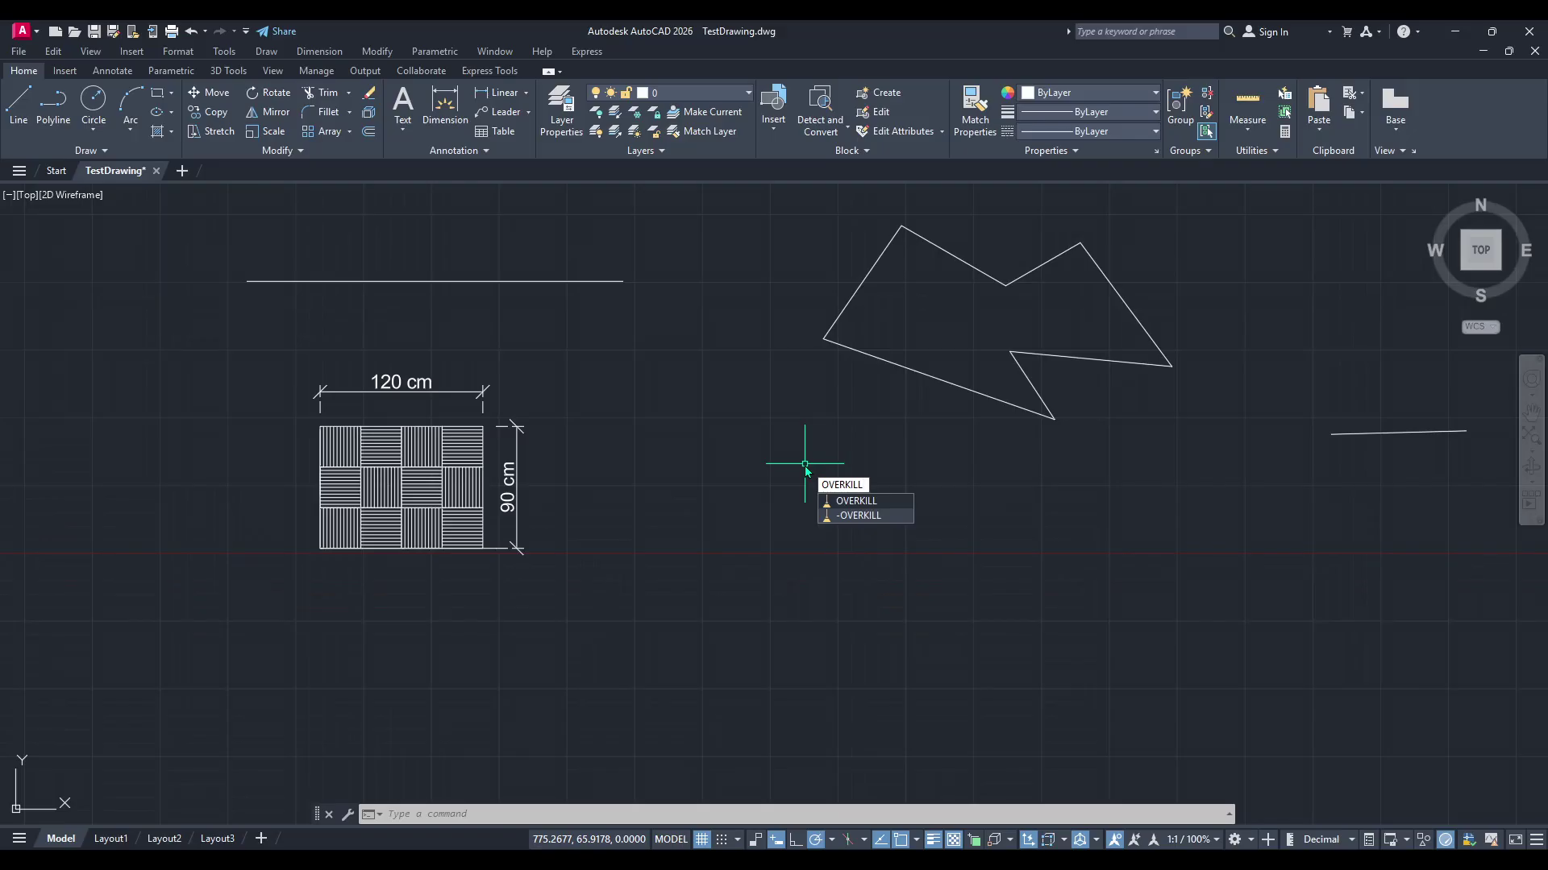
pyautogui.press('Return')
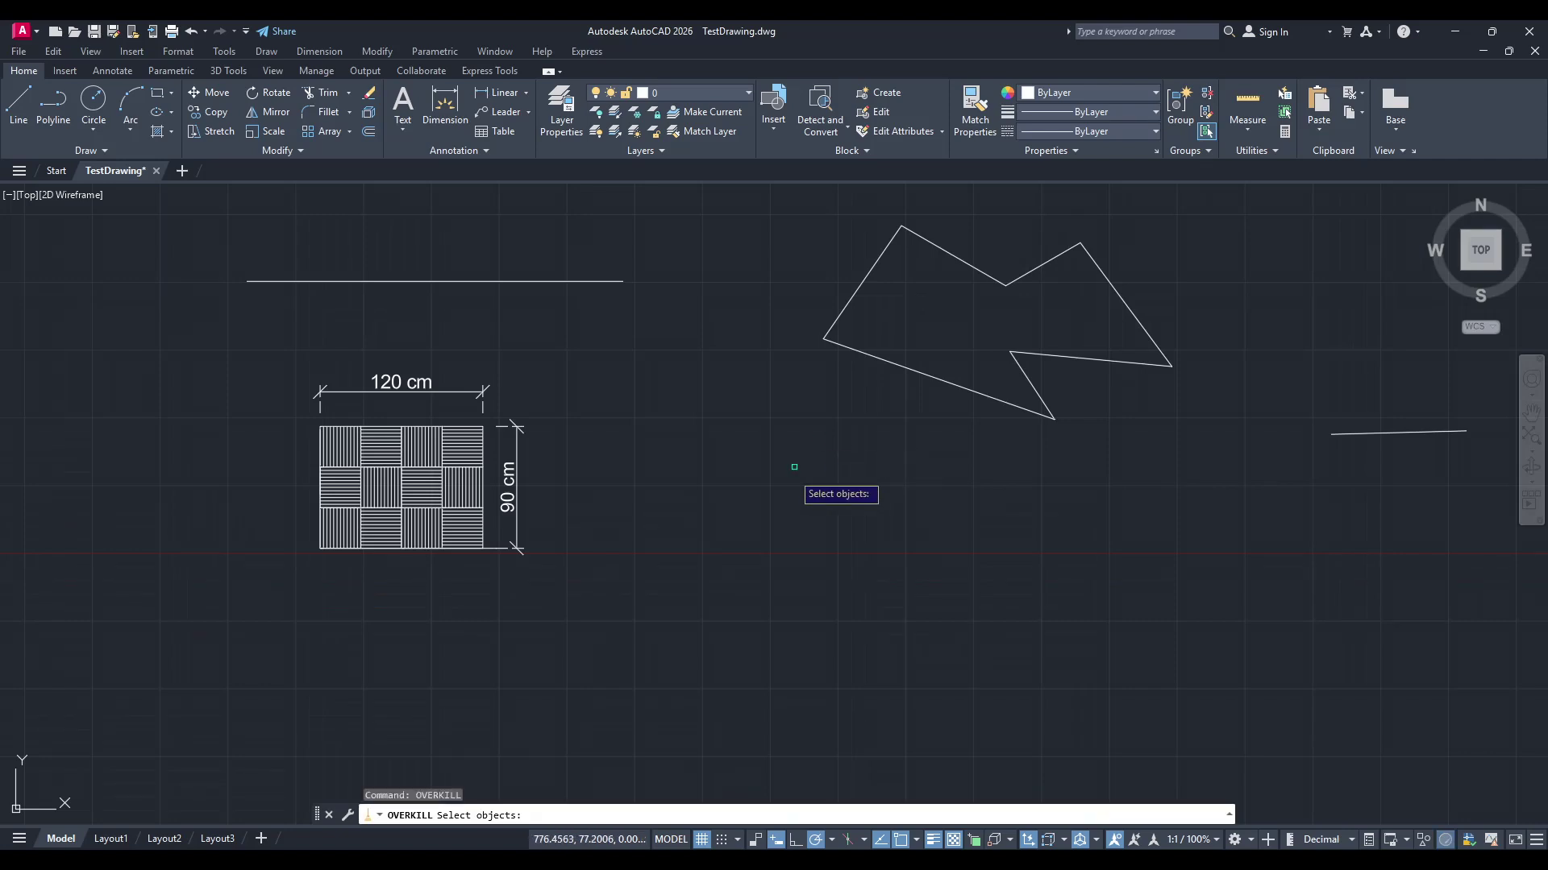
pyautogui.scroll(-6, 786, 409)
pyautogui.click(939, 493)
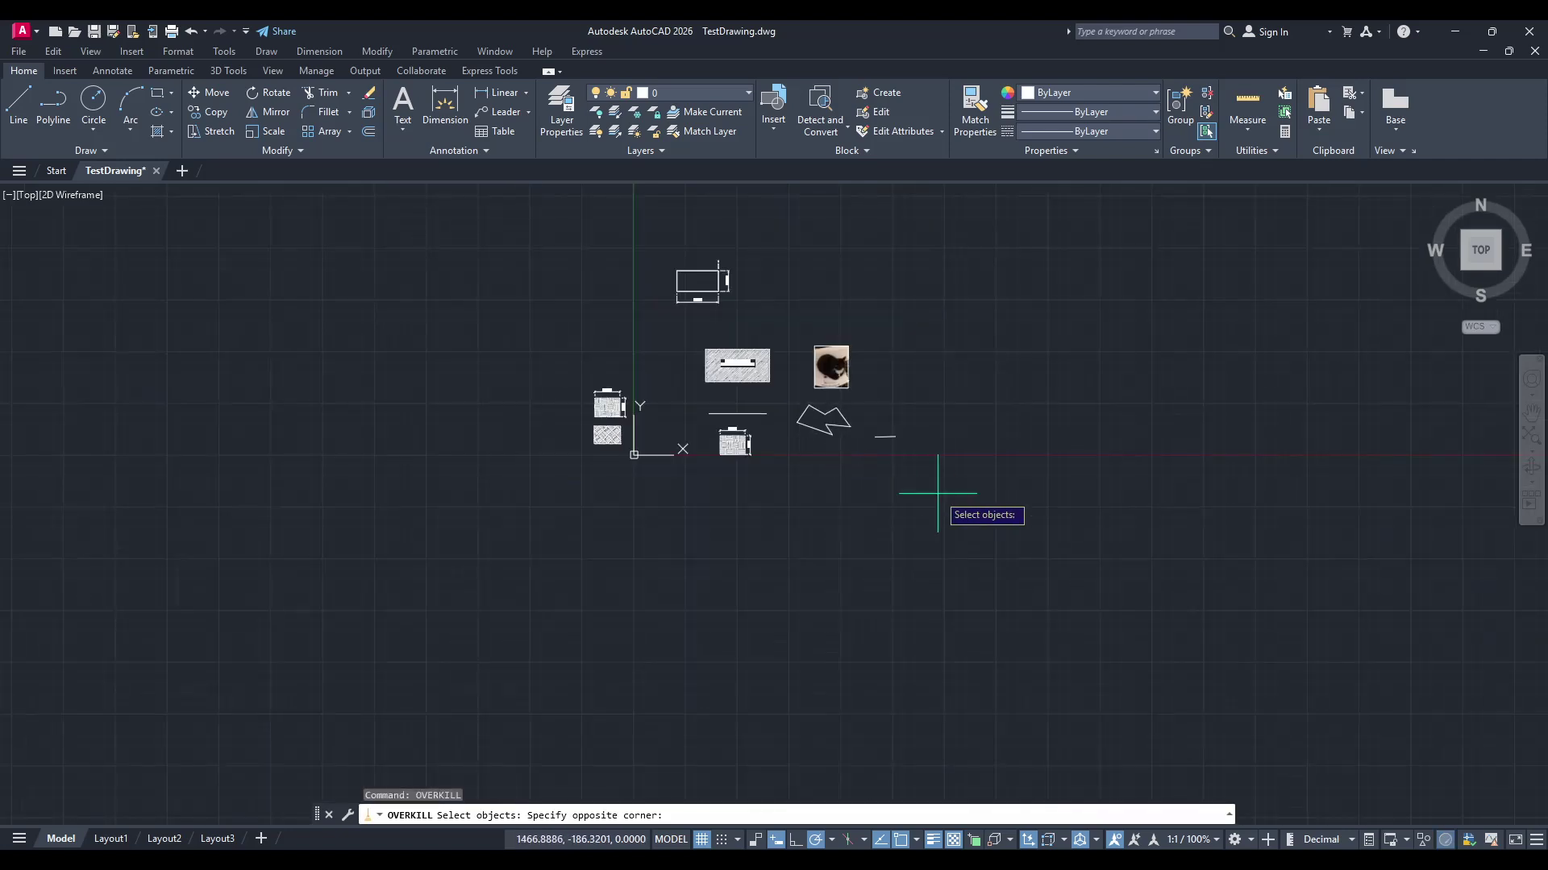
pyautogui.click(647, 271)
pyautogui.scroll(5, 677, 387)
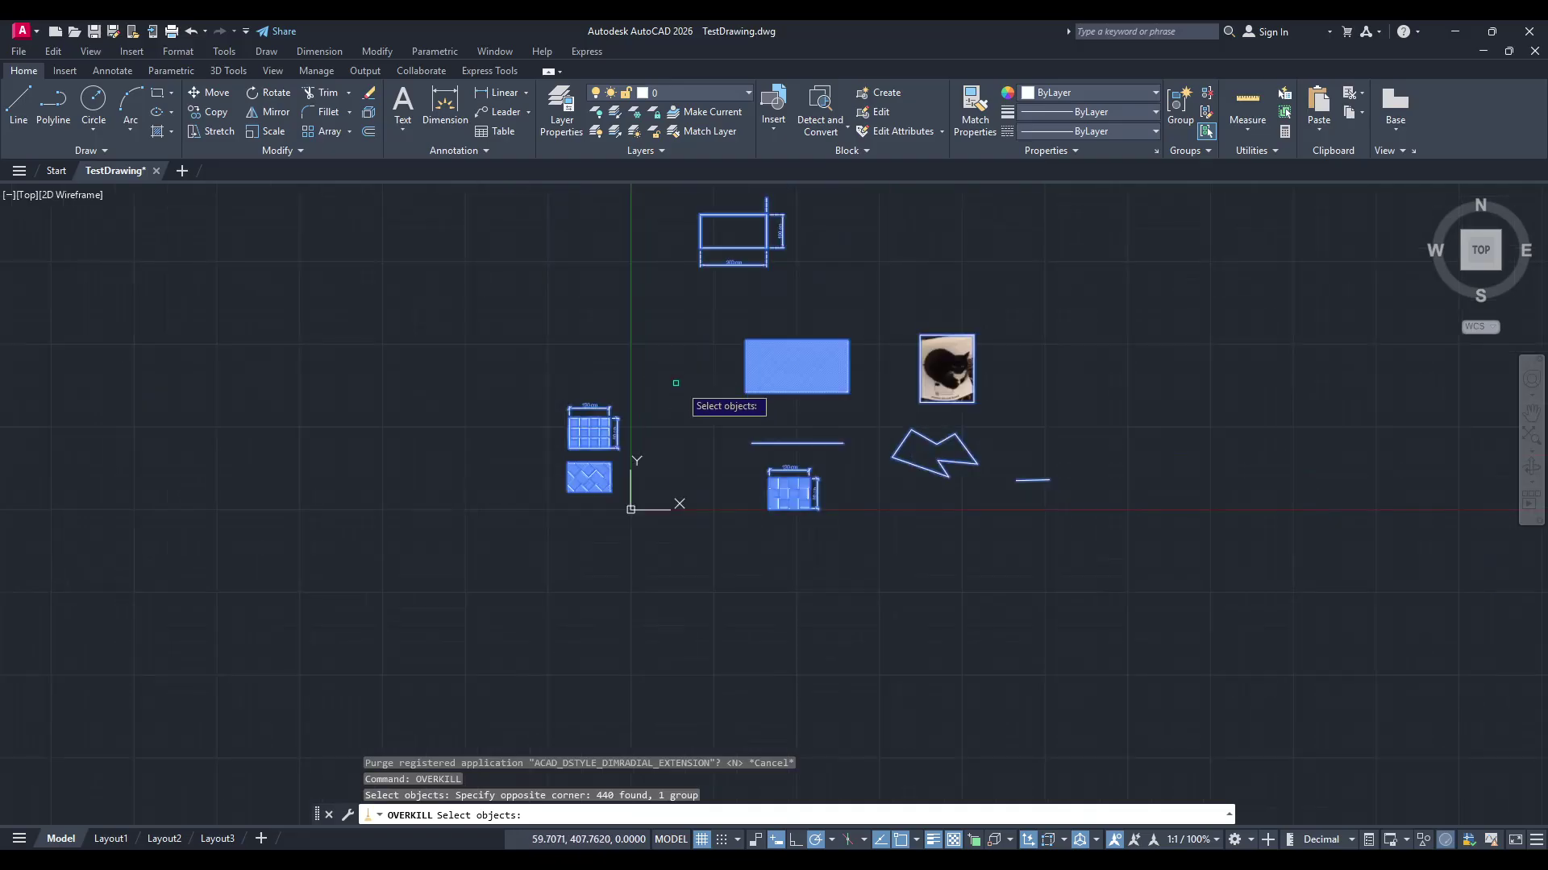
pyautogui.press('Return')
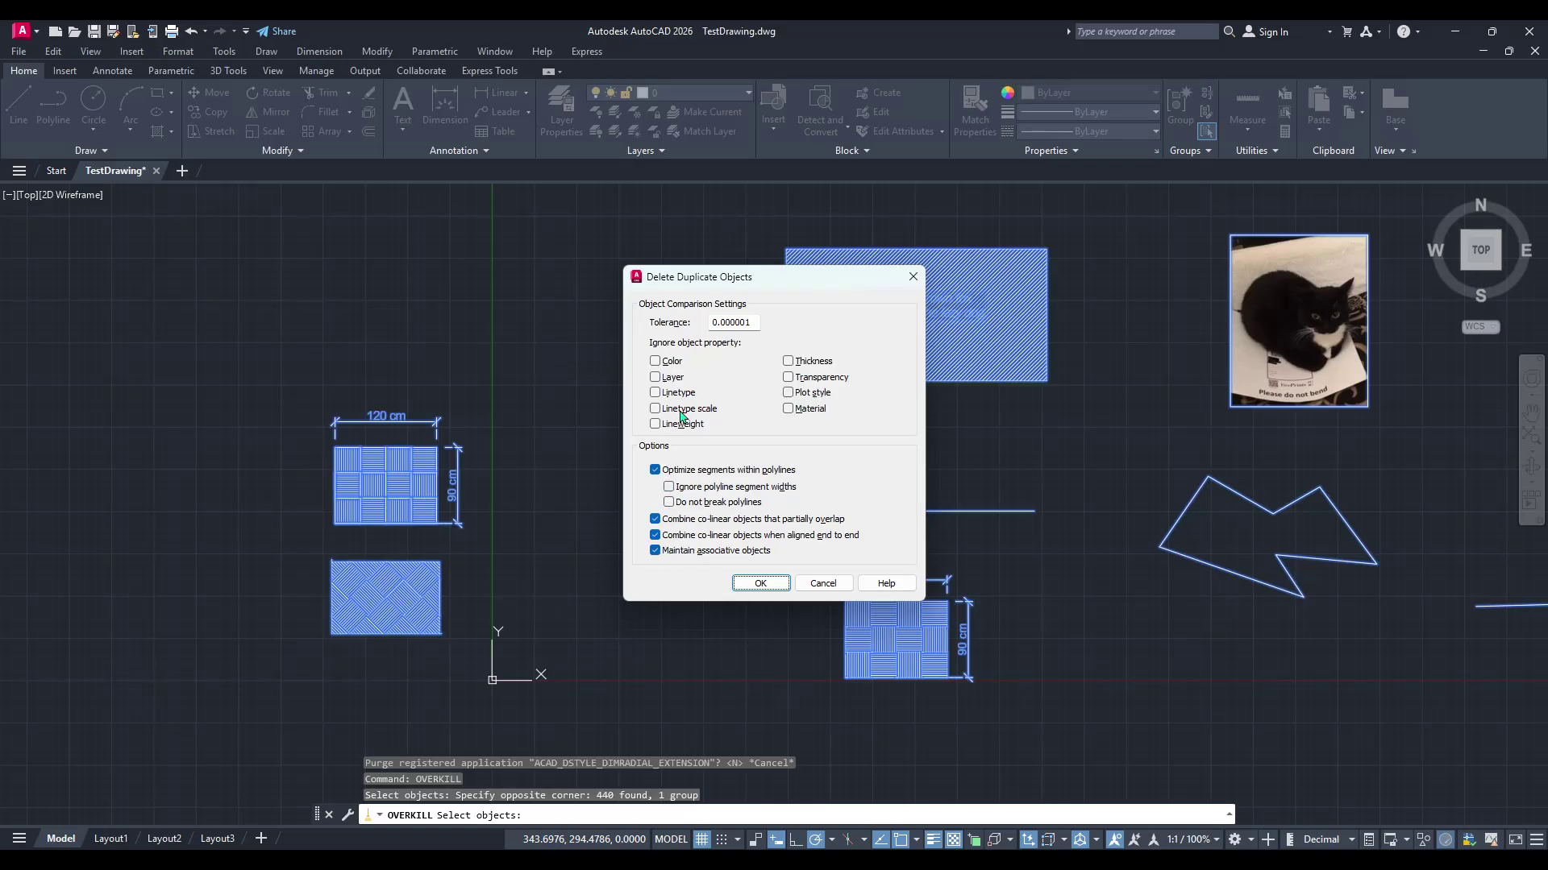
pyautogui.click(835, 591)
pyautogui.click(828, 589)
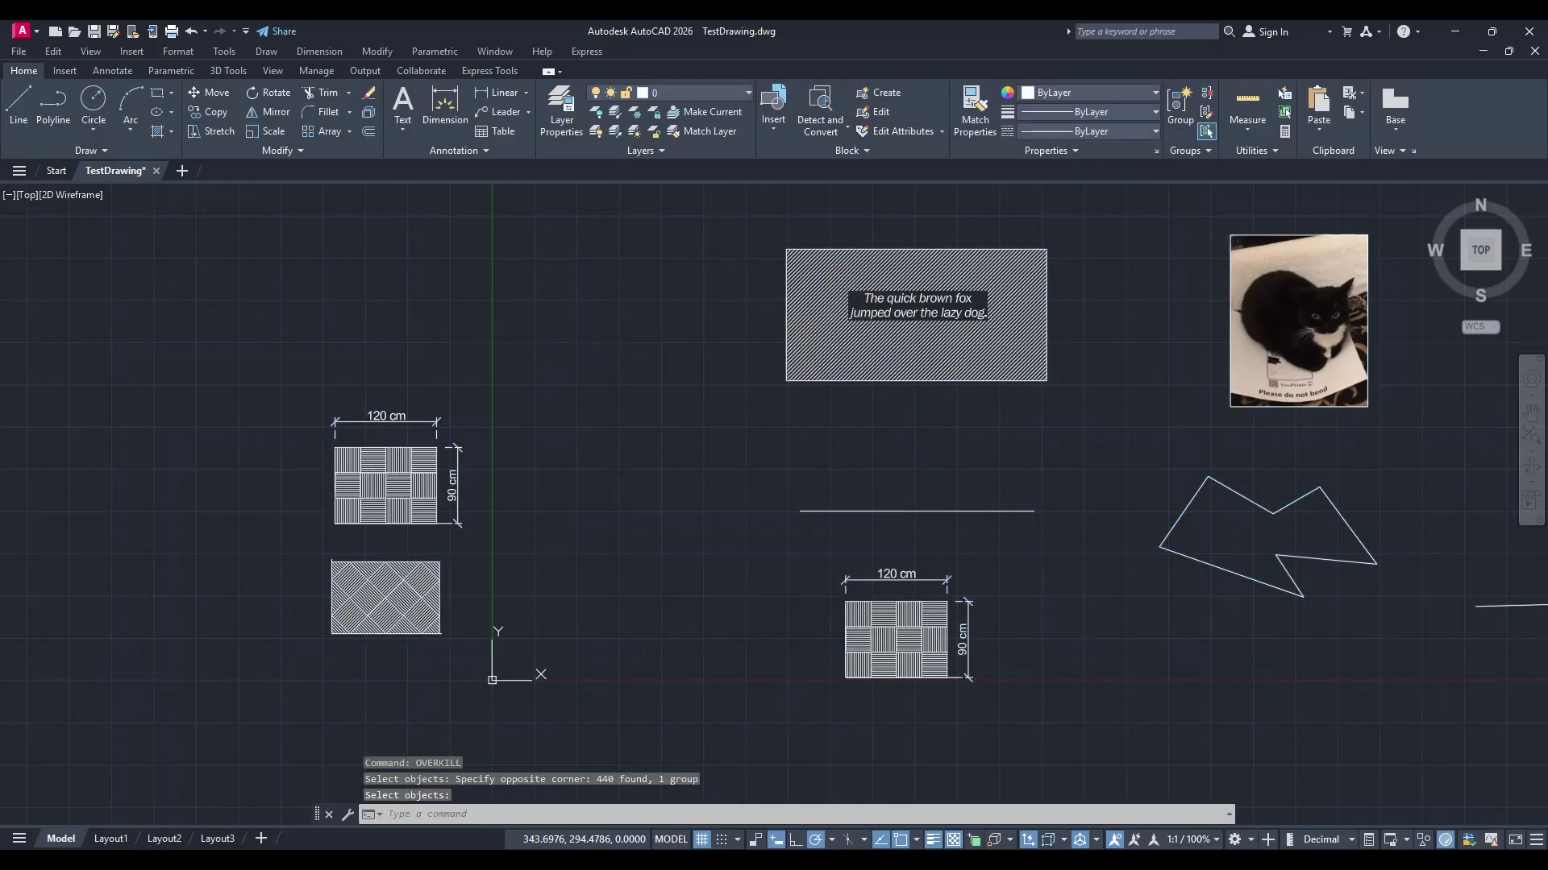
# Step: Start SAVEAS for TestDrawing.dwg and review the drawing file versions available for saving
pyautogui.moveTo(1131, 492)
pyautogui.mouseDown(button='middle')
pyautogui.moveTo(1033, 499)
pyautogui.moveTo(962, 470)
pyautogui.mouseUp(button='middle')
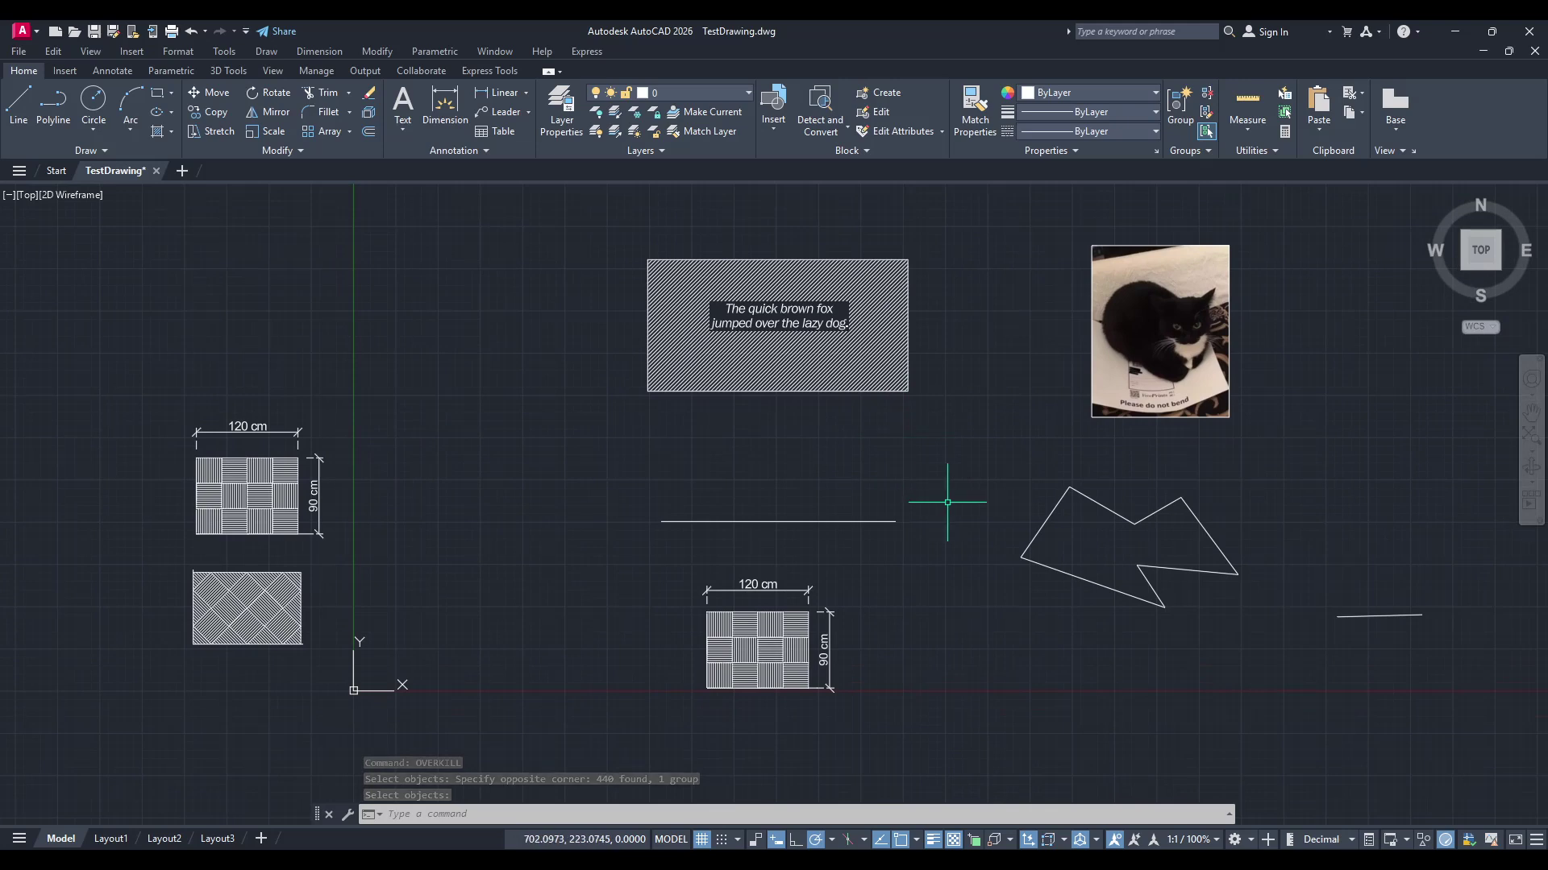
pyautogui.write('SAVEAS')
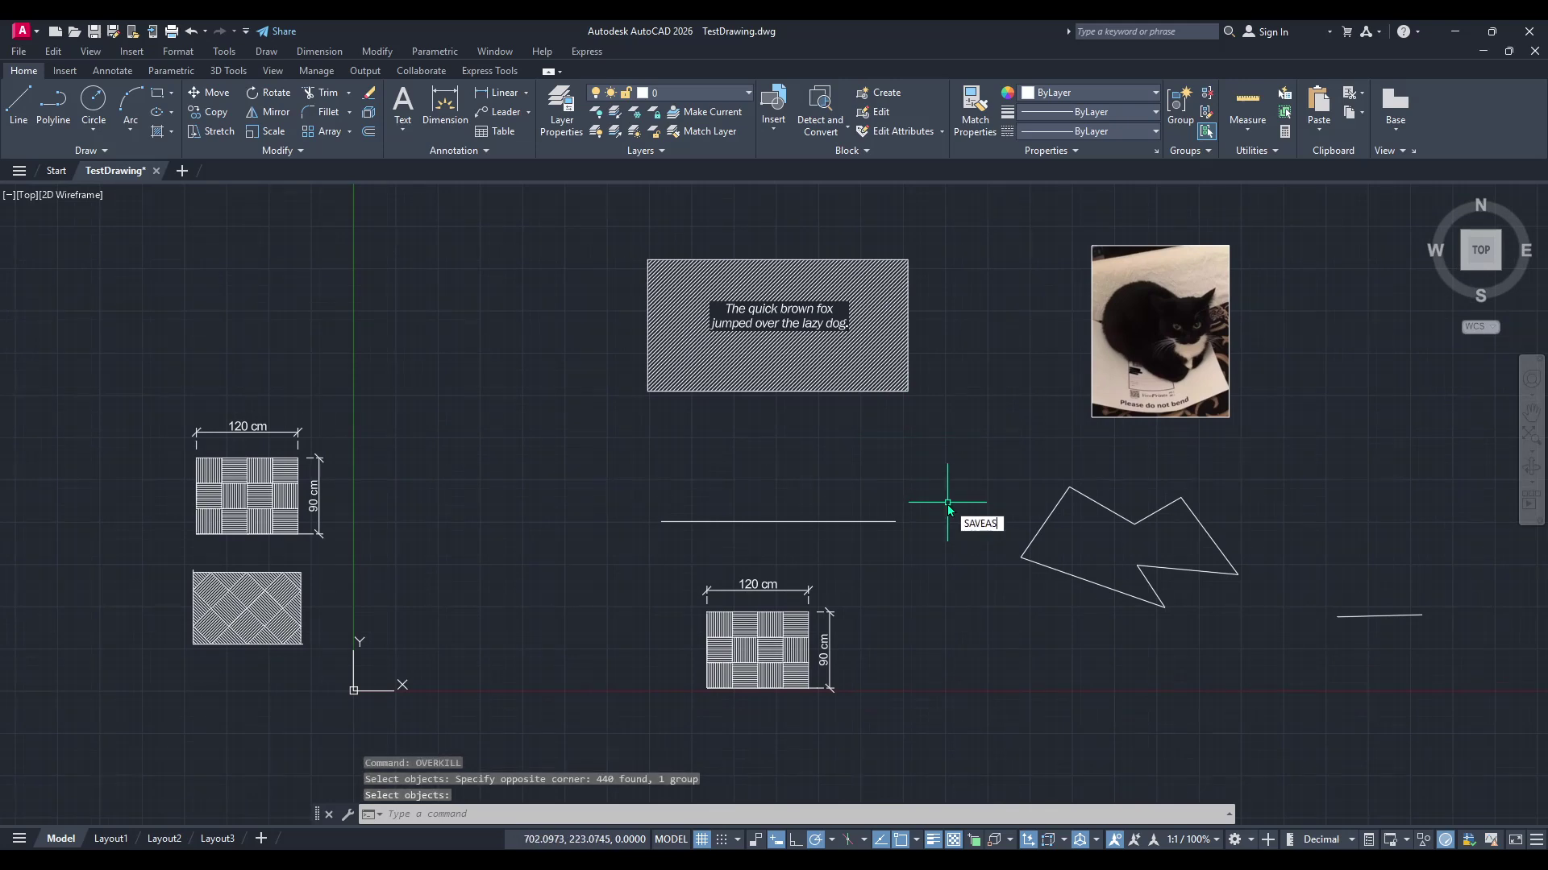
pyautogui.press('Return')
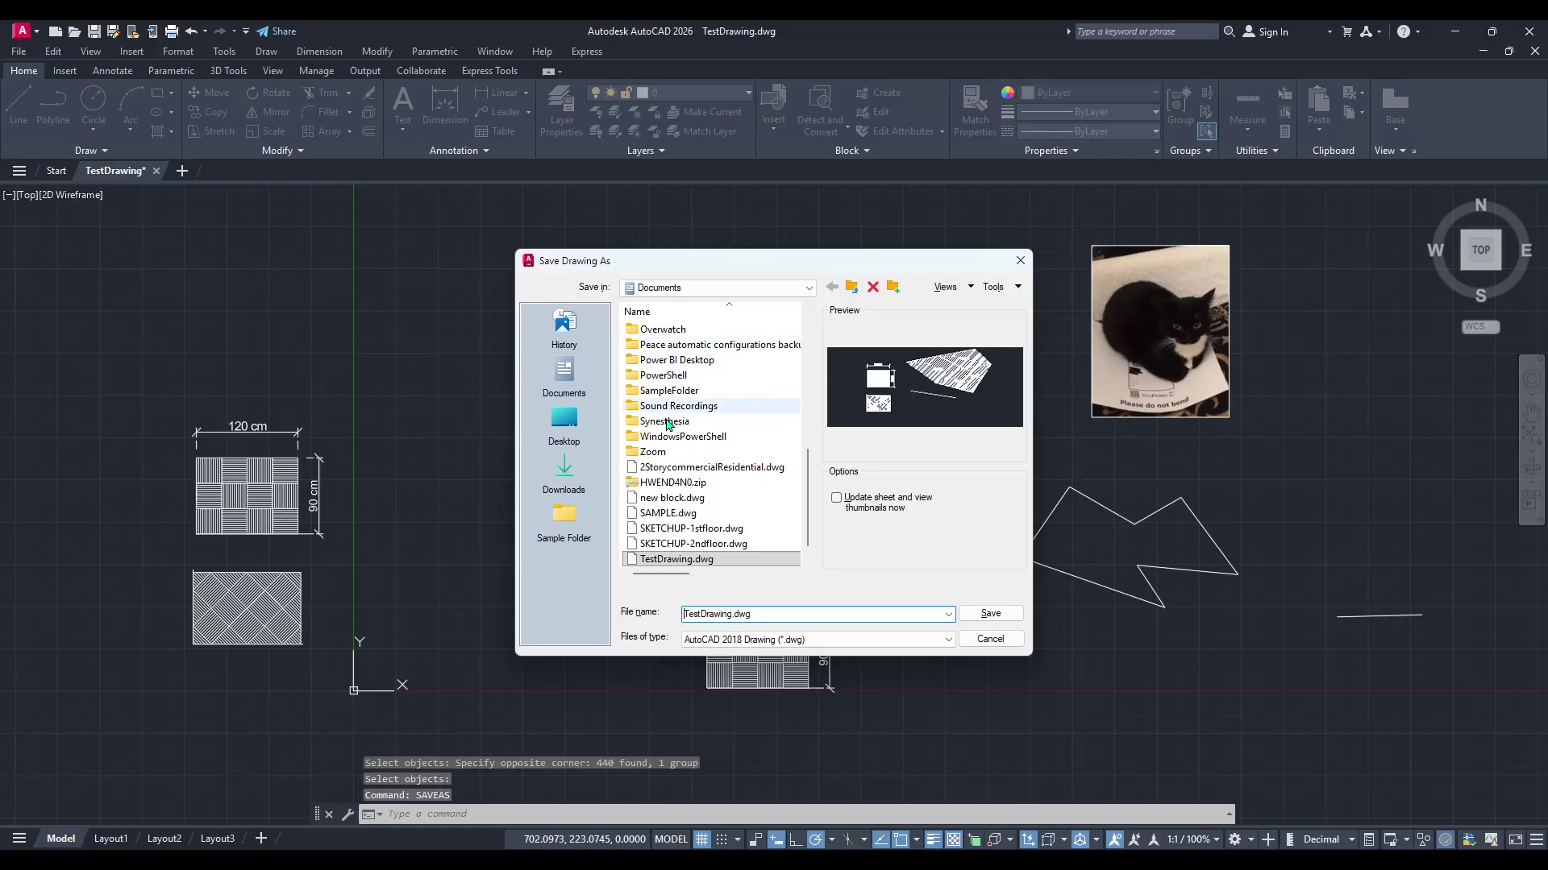
pyautogui.scroll(-1, 685, 529)
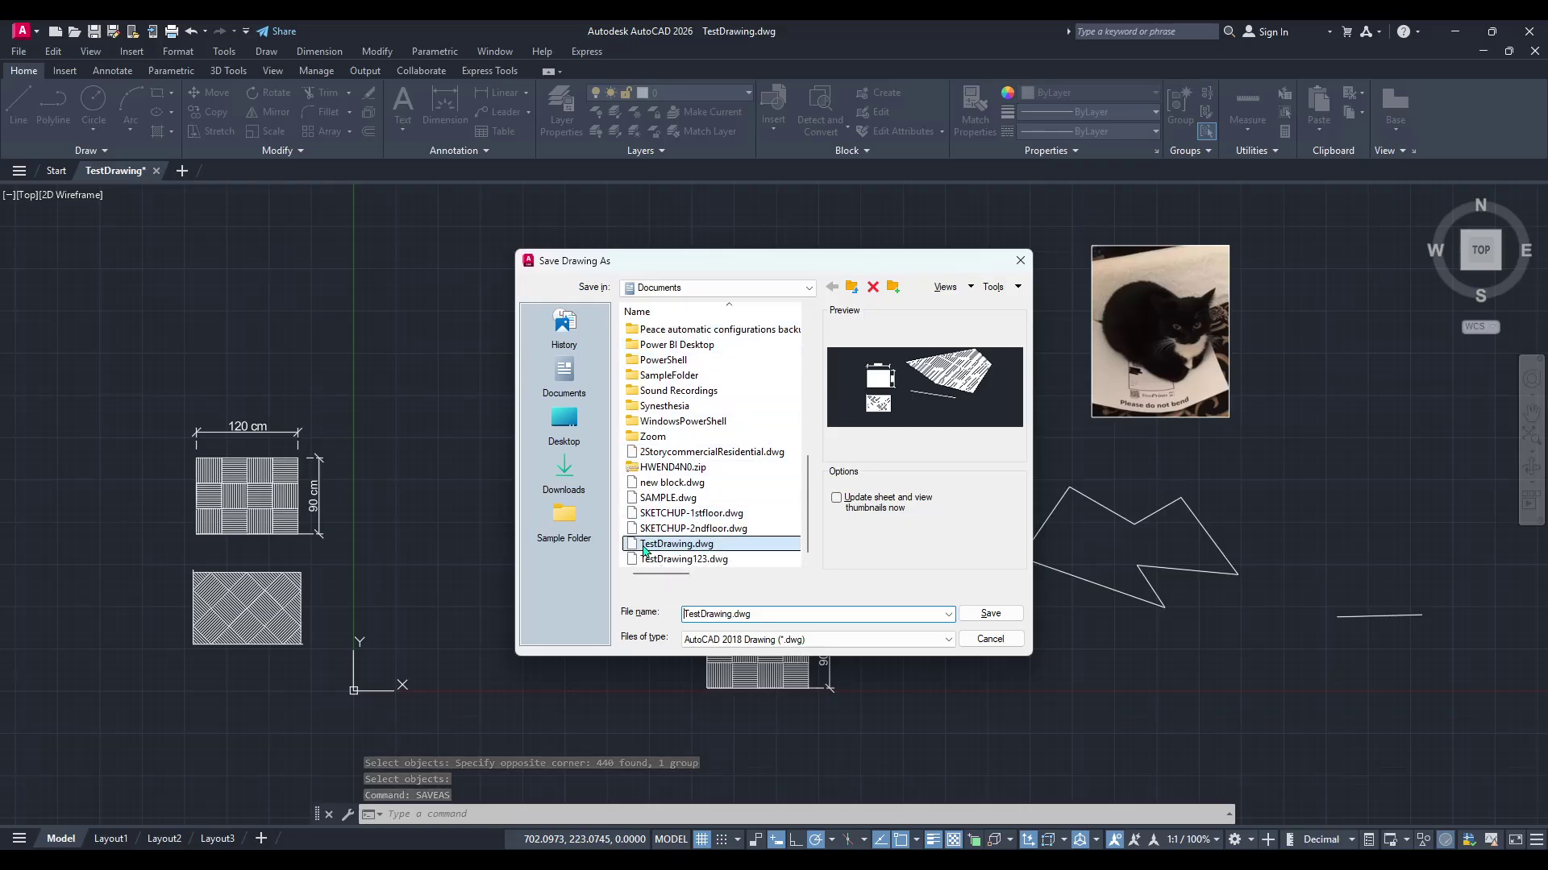
pyautogui.click(788, 640)
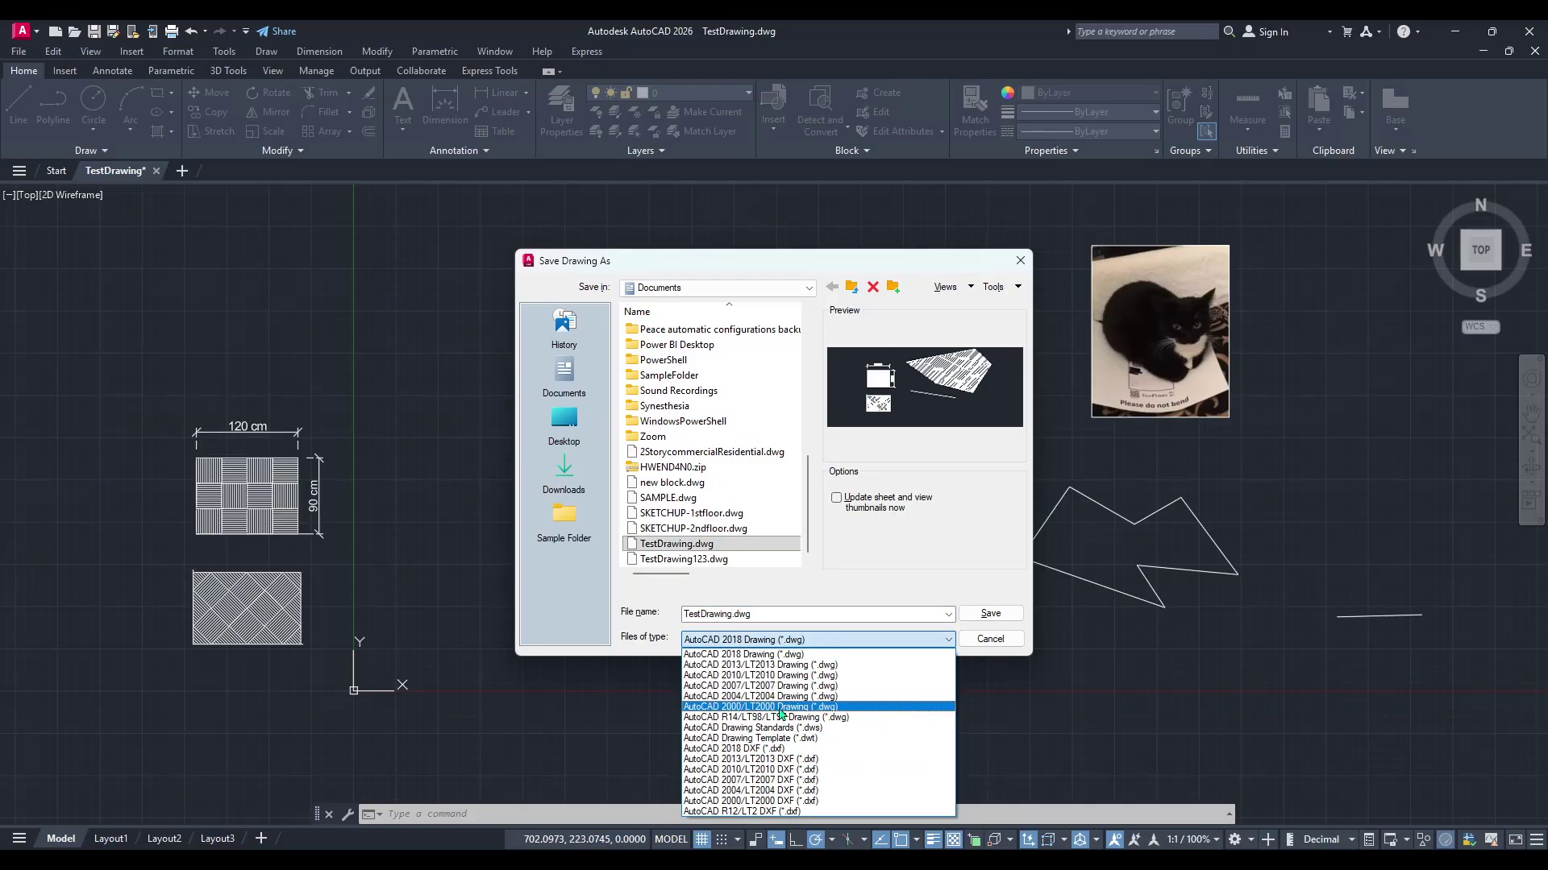
pyautogui.click(824, 614)
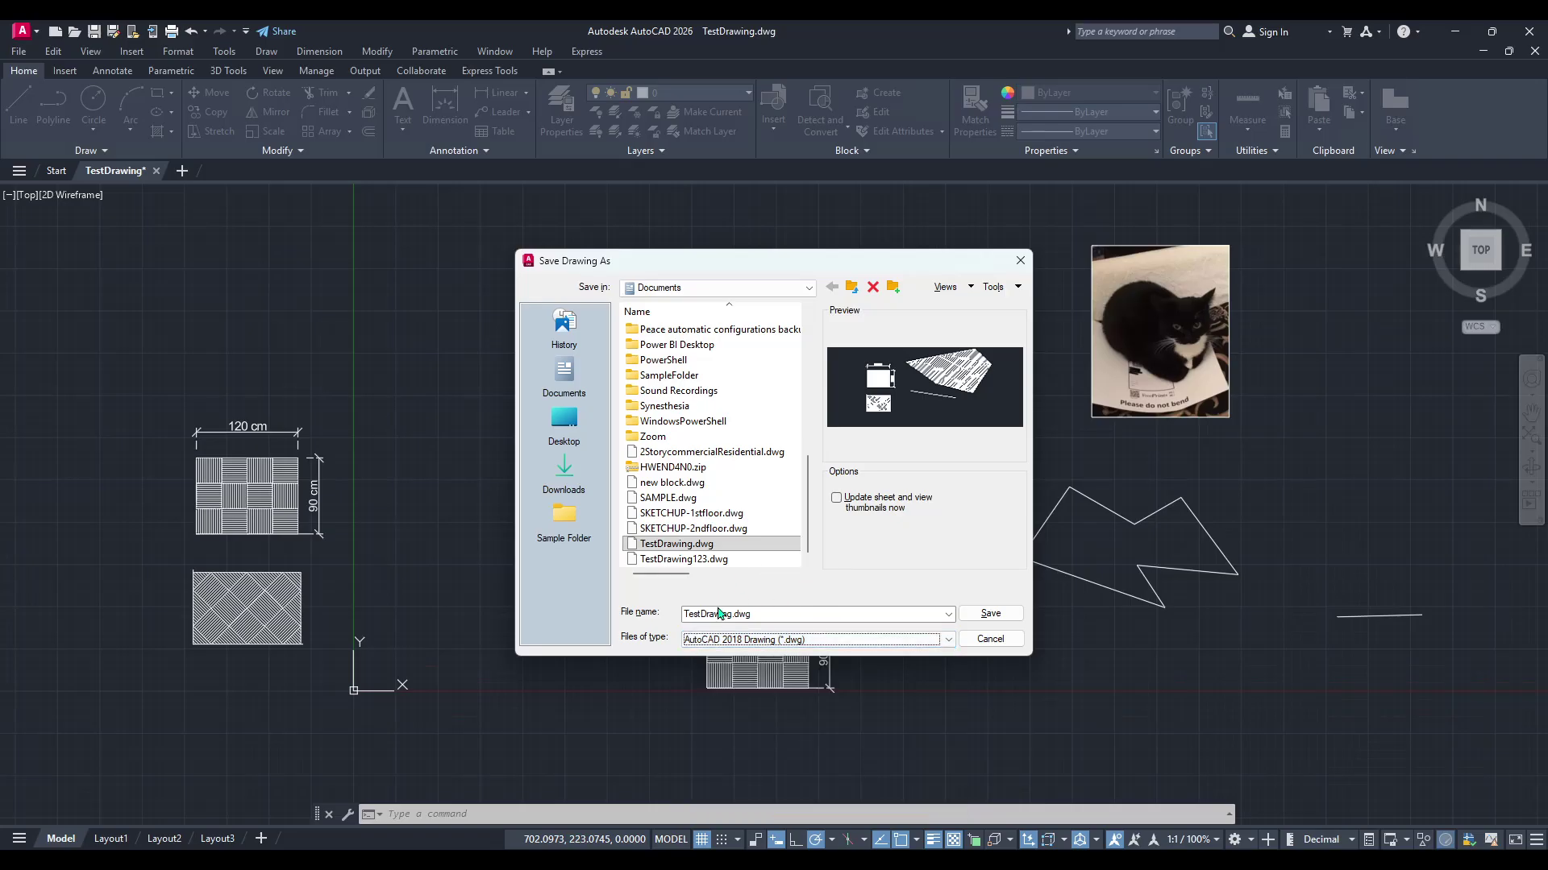